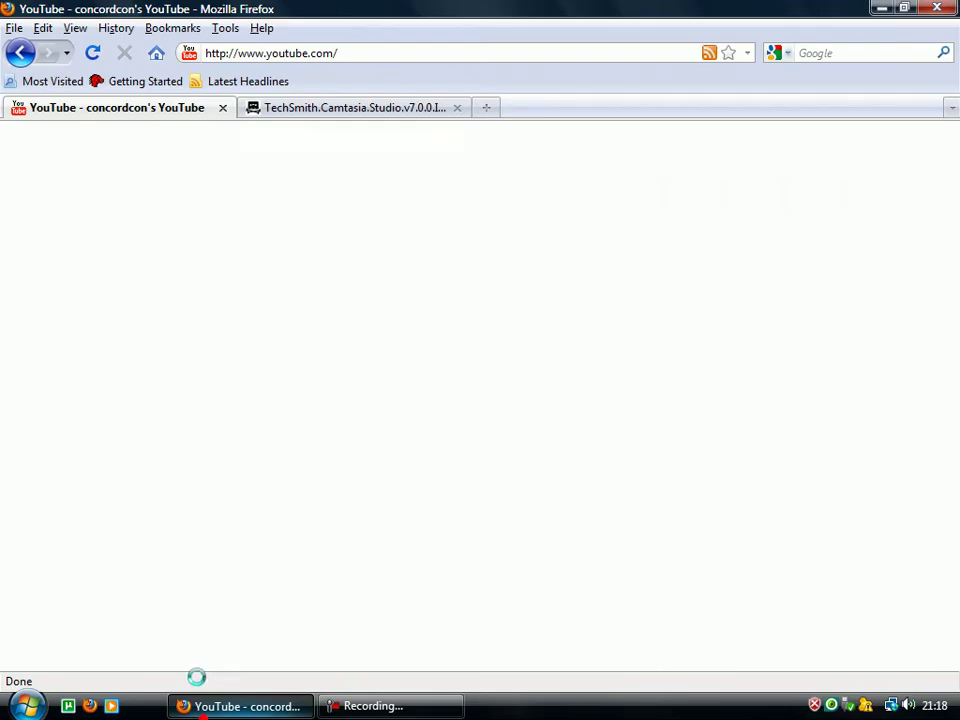
- Minimize Firefox, open the recorder control window and move it toward screen centre
{"action": "left_click", "coordinate": [240, 706]}
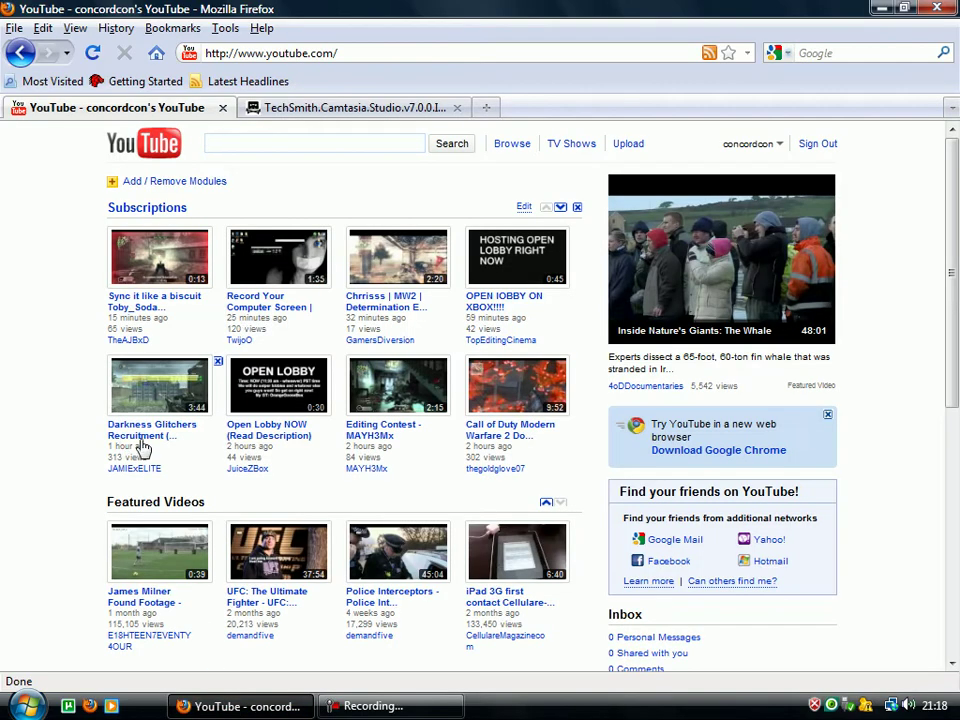
{"action": "left_click", "coordinate": [240, 706]}
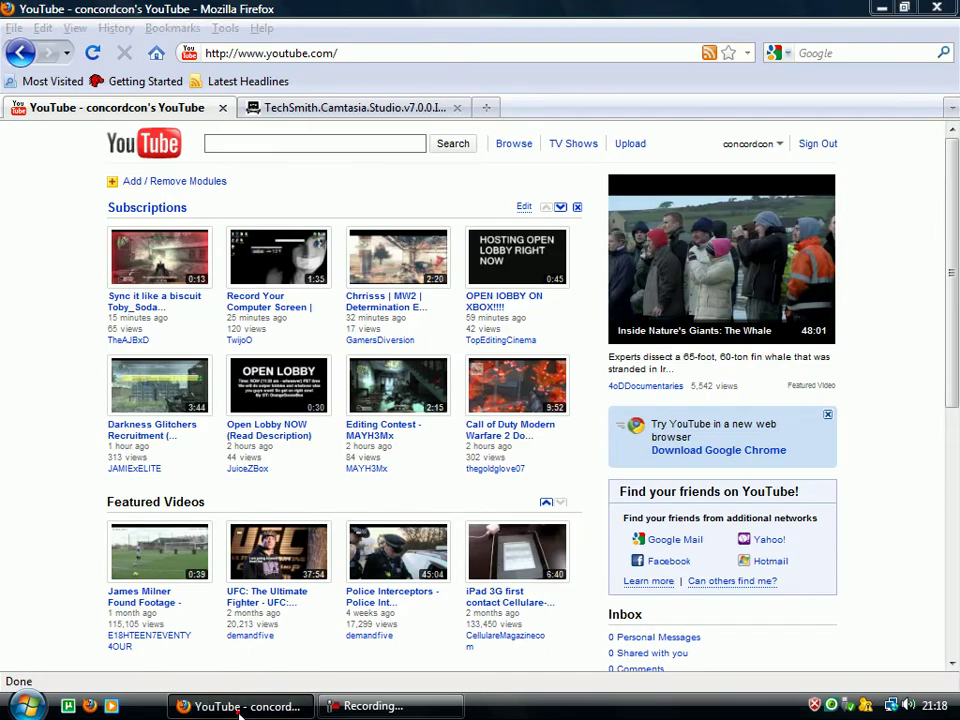
{"action": "left_click", "coordinate": [190, 187]}
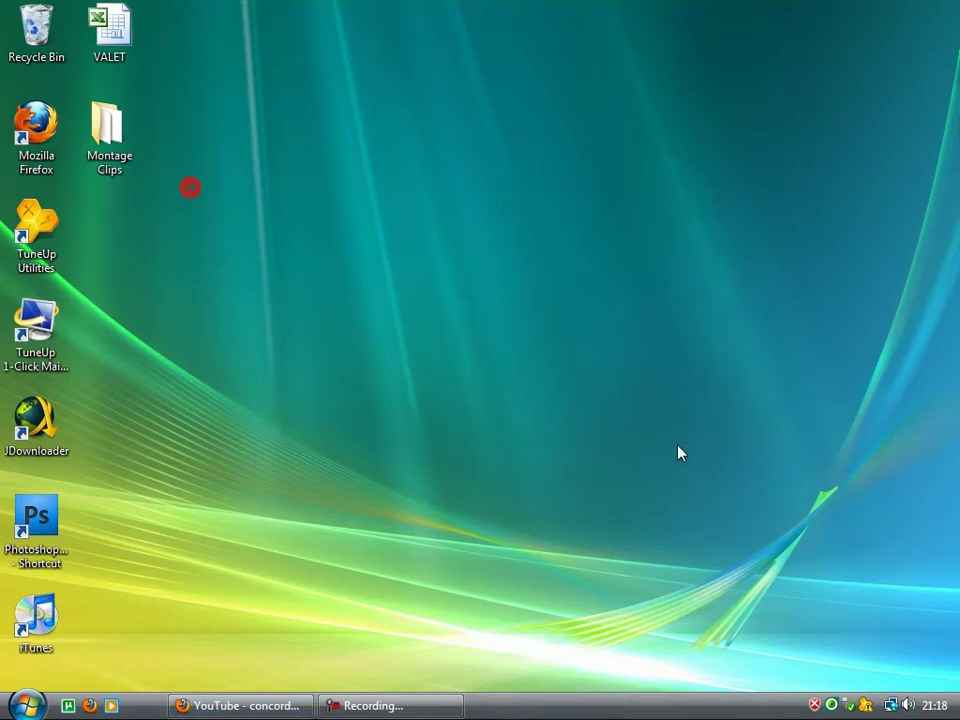
{"action": "left_click", "coordinate": [382, 708]}
{"action": "left_click_drag", "start_coordinate": [727, 578], "coordinate": [472, 305]}
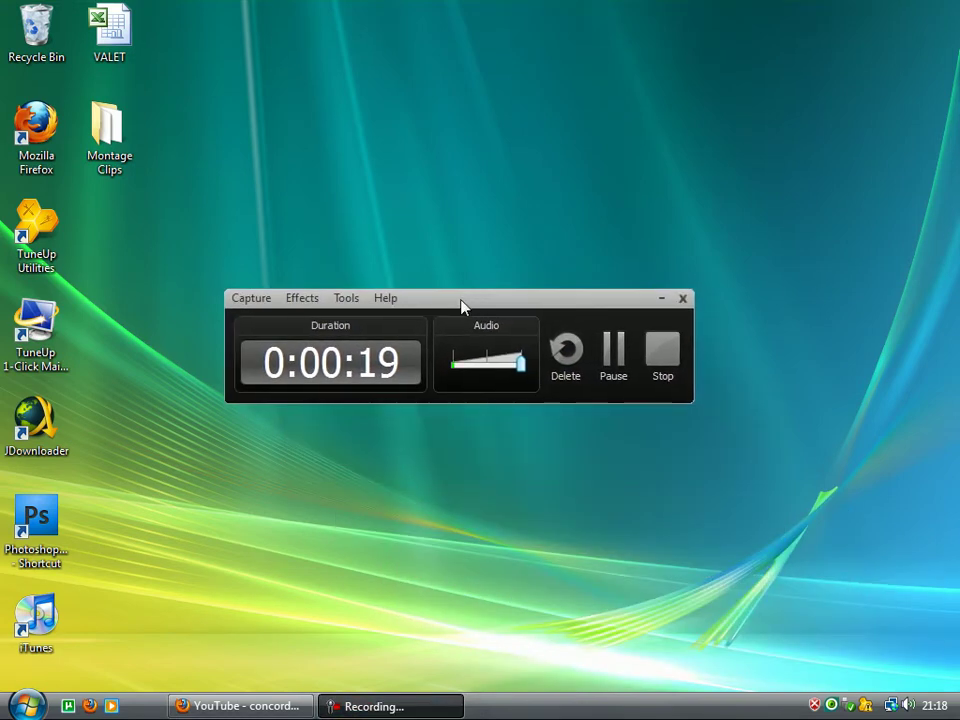
- Browse the recorder's Capture, Effects and Tools menus and reposition its window
{"action": "left_click", "coordinate": [252, 300]}
{"action": "left_click", "coordinate": [252, 300]}
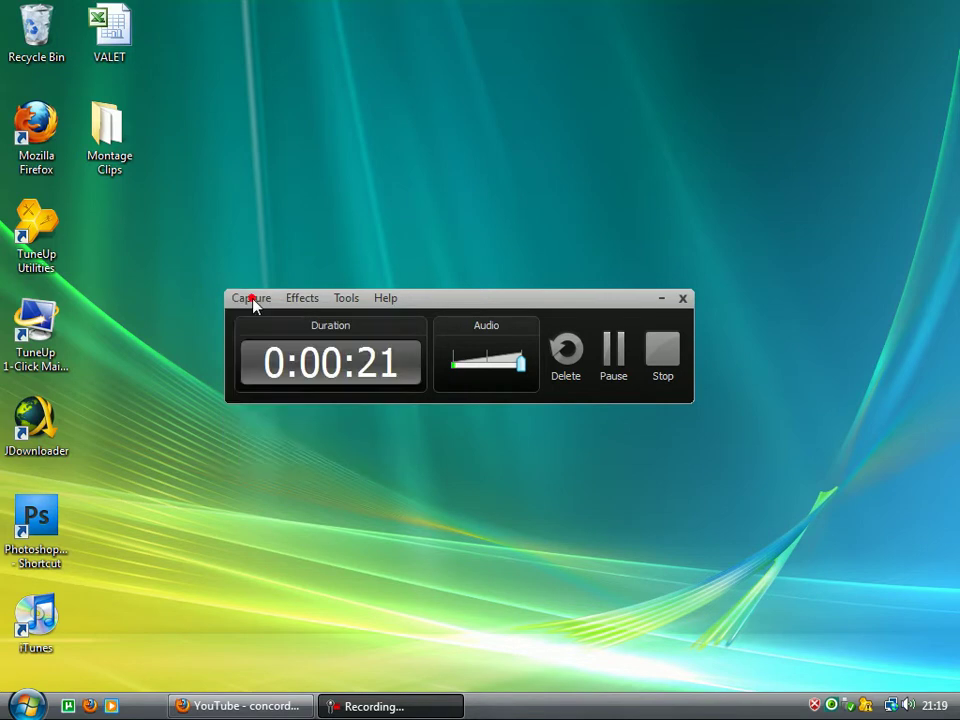
{"action": "left_click", "coordinate": [286, 300]}
{"action": "left_click", "coordinate": [292, 300]}
{"action": "left_click", "coordinate": [352, 300]}
{"action": "left_click", "coordinate": [354, 300]}
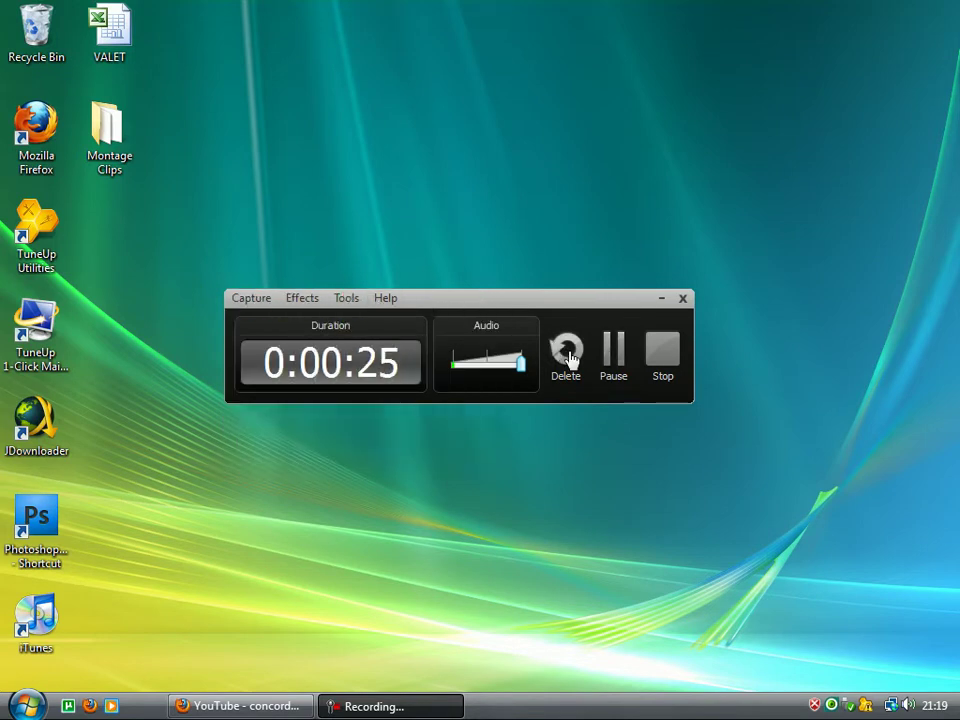
{"action": "left_click_drag", "start_coordinate": [613, 309], "coordinate": [959, 360]}
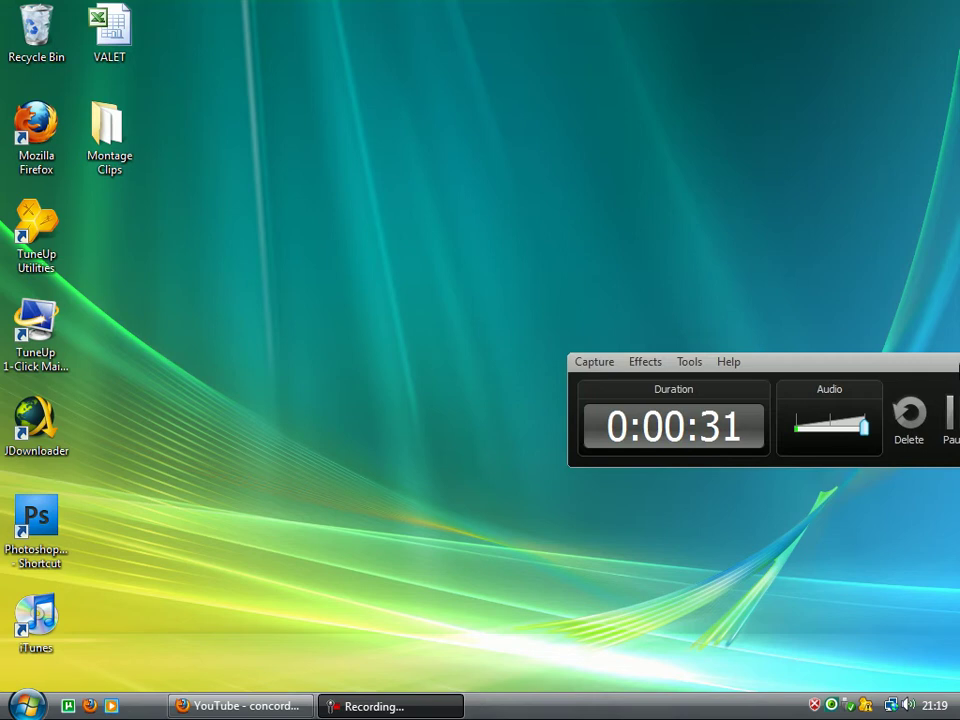
{"action": "left_click_drag", "start_coordinate": [613, 368], "coordinate": [516, 510]}
- Minimize the recorder window and bring Firefox with the YouTube home page forward
{"action": "left_click", "coordinate": [761, 507]}
{"action": "left_click", "coordinate": [390, 706]}
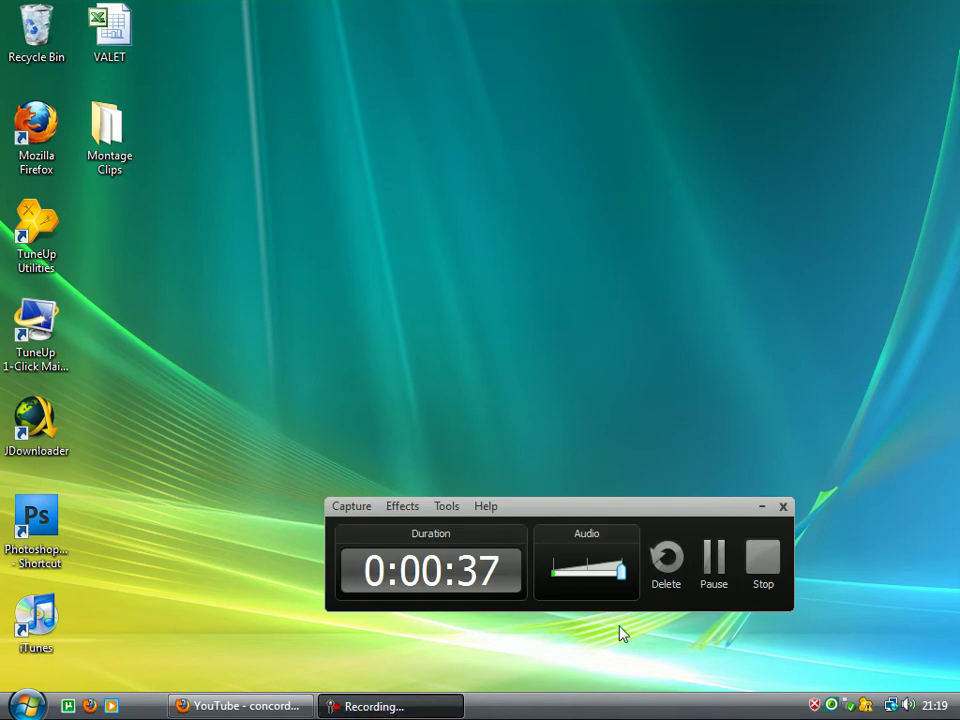
{"action": "left_click", "coordinate": [390, 706]}
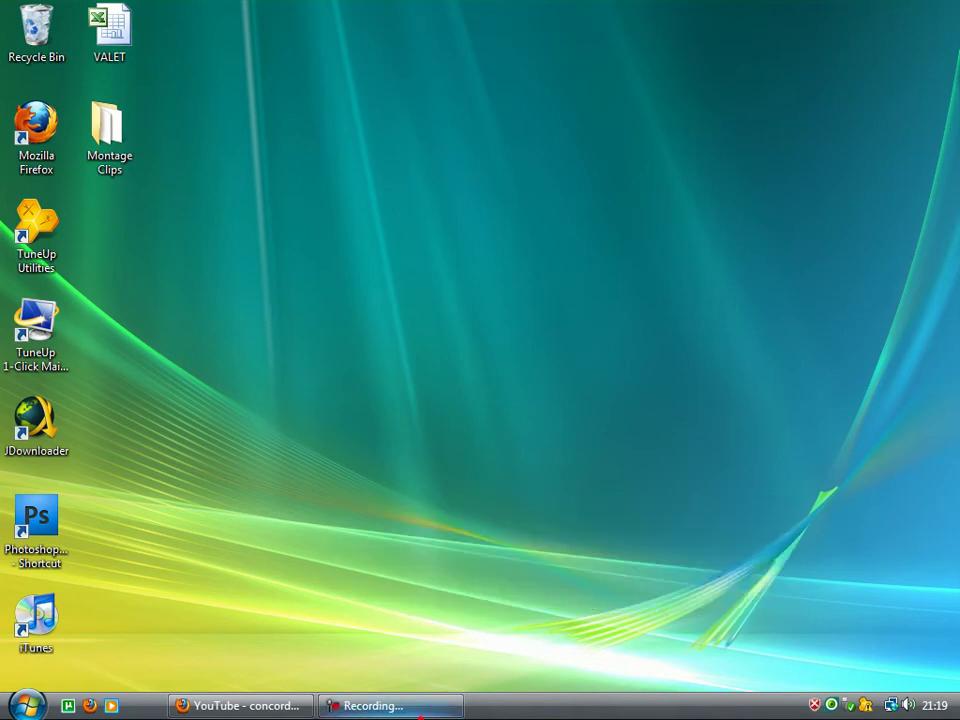
{"action": "left_click", "coordinate": [283, 706]}
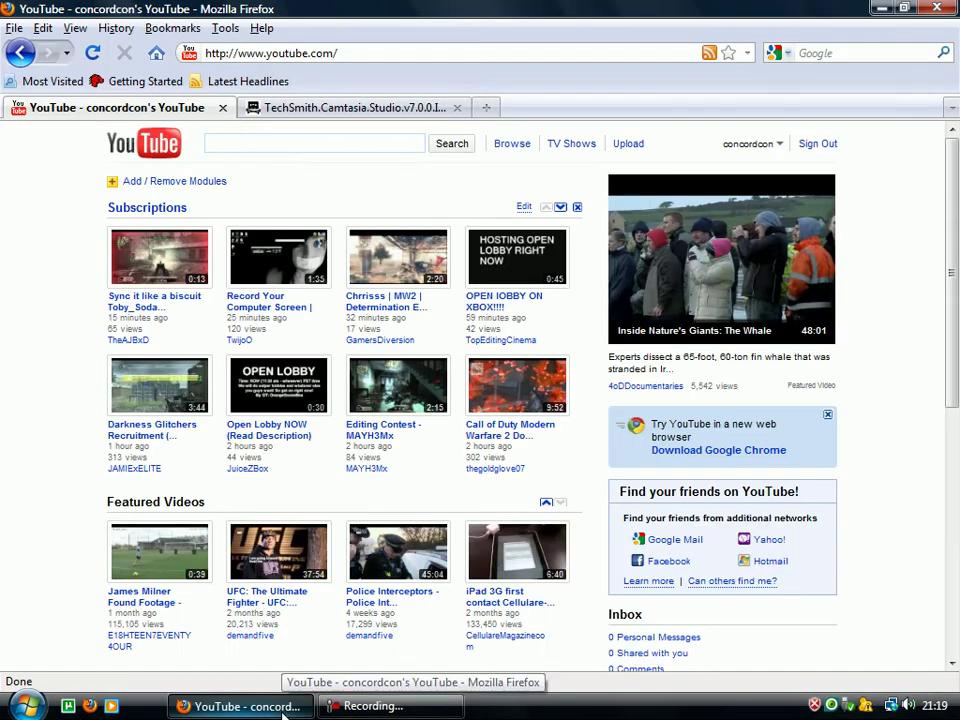
{"action": "left_click", "coordinate": [283, 706]}
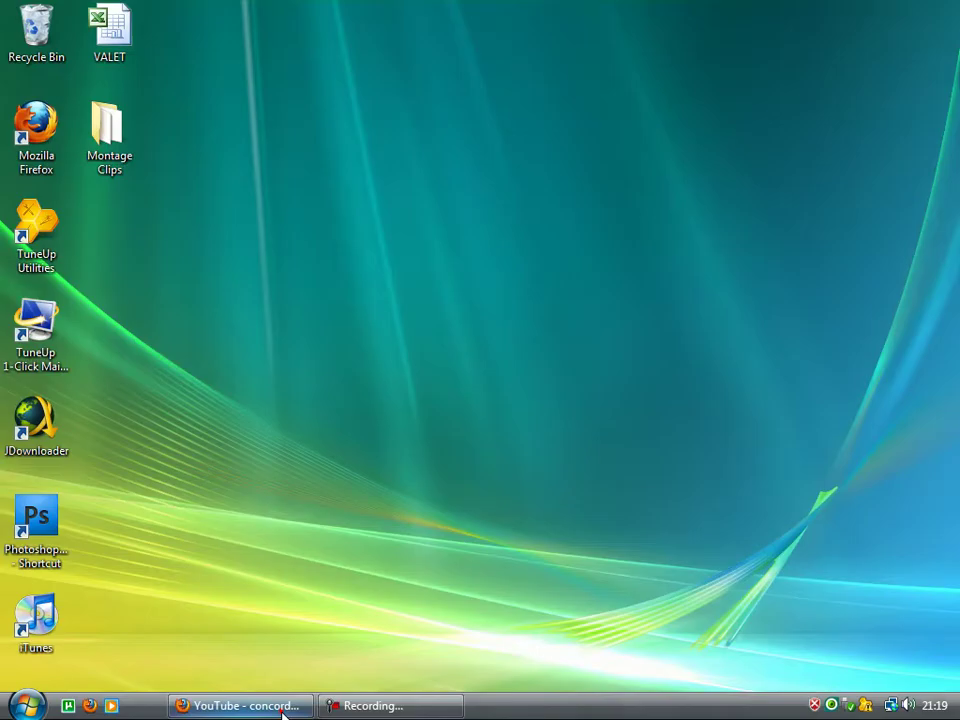
{"action": "left_click", "coordinate": [384, 708]}
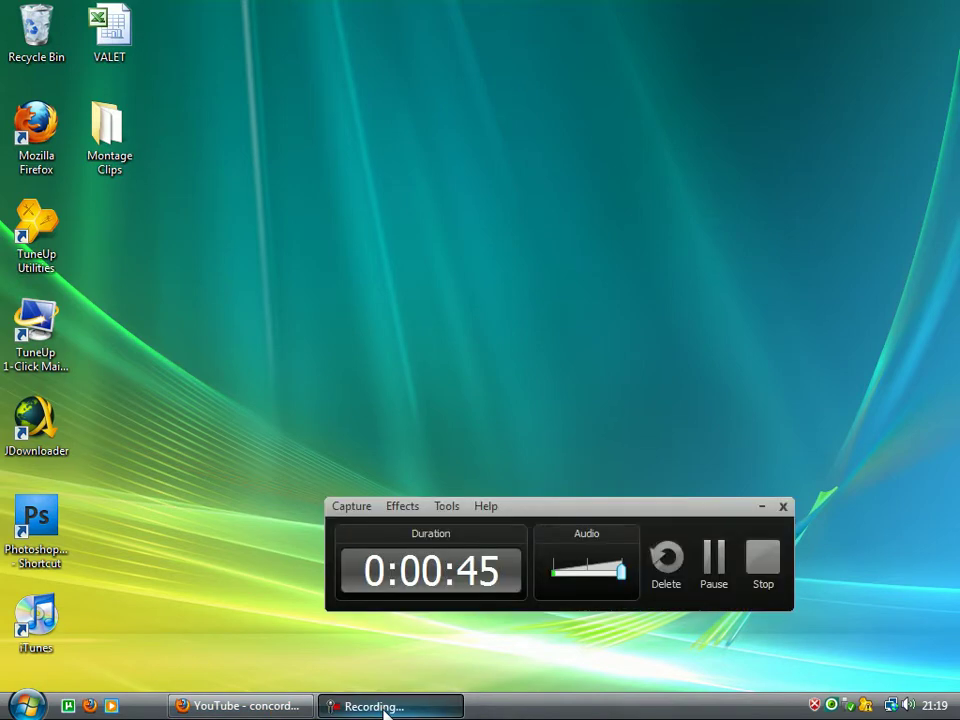
{"action": "left_click", "coordinate": [384, 708]}
{"action": "left_click", "coordinate": [231, 706]}
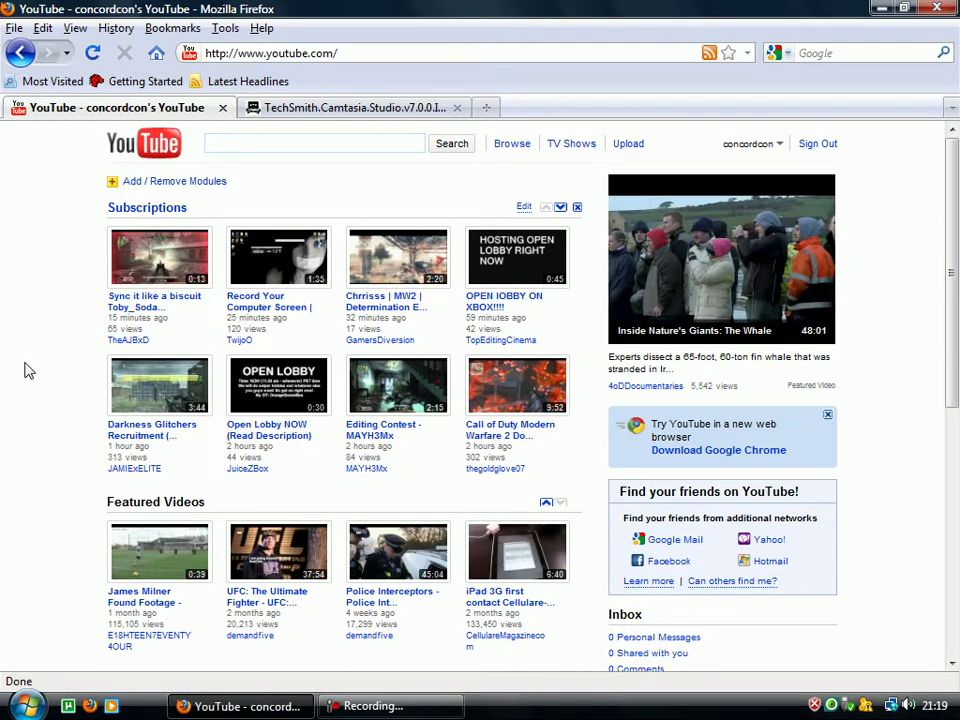
- Switch to the TechSmith.Camtasia tab and review the torrent page, marking the 165.31 MiB size
{"action": "left_click", "coordinate": [318, 109]}
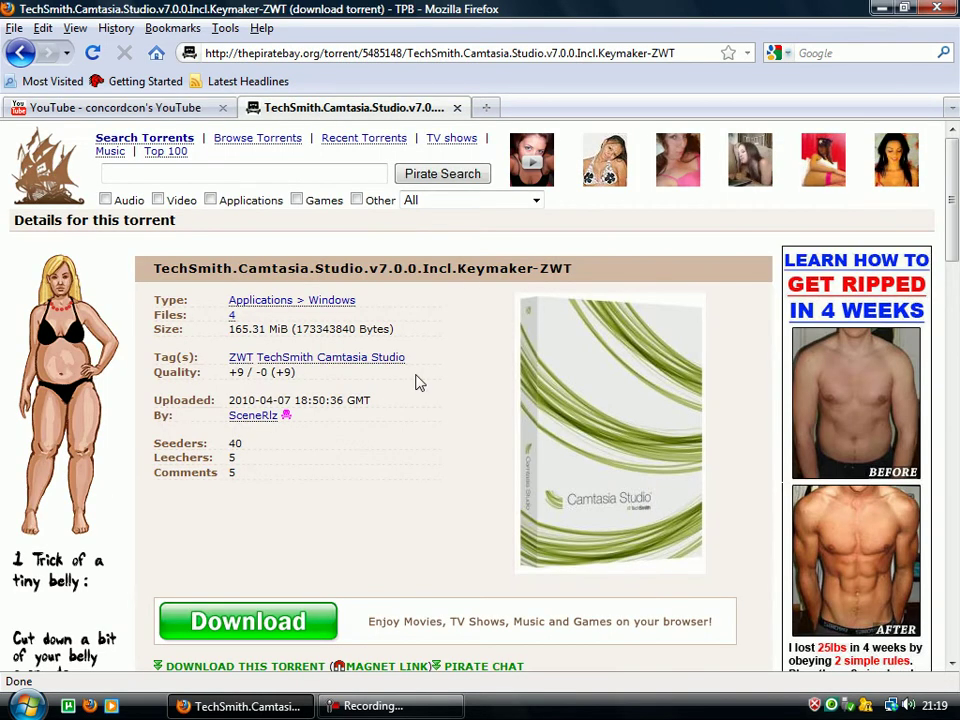
{"action": "scroll", "coordinate": [418, 383], "scroll_direction": "down", "scroll_amount": 2}
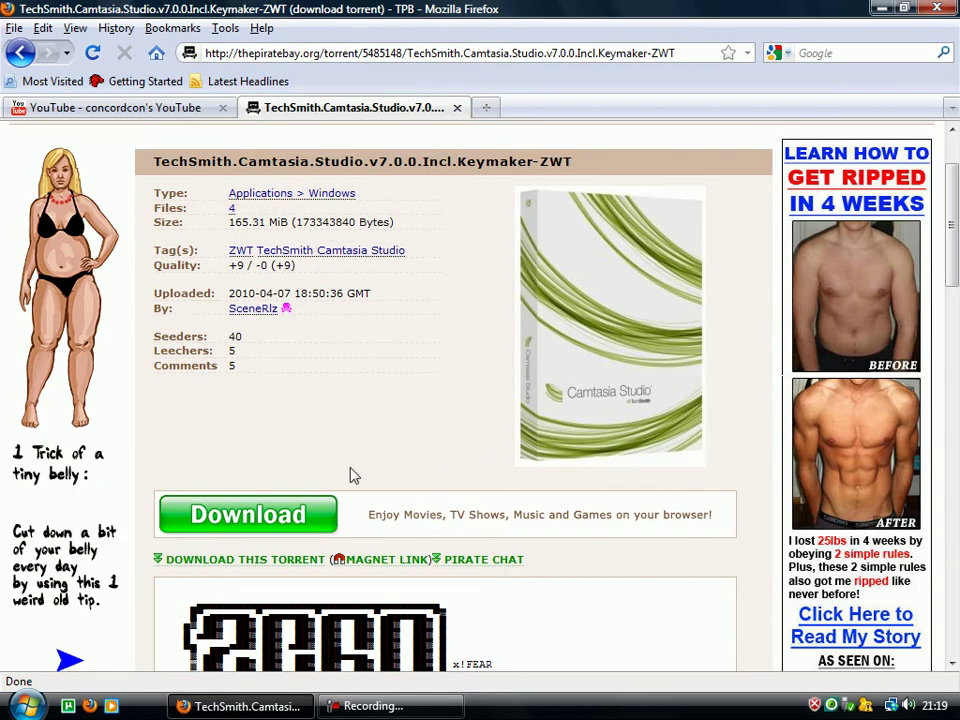
{"action": "scroll", "coordinate": [350, 468], "scroll_direction": "down", "scroll_amount": 5}
{"action": "scroll", "coordinate": [330, 466], "scroll_direction": "up", "scroll_amount": 5}
{"action": "left_click_drag", "start_coordinate": [228, 222], "coordinate": [290, 225]}
{"action": "left_click", "coordinate": [407, 363]}
- Scroll through the torrent page again, then minimize Firefox to the desktop
{"action": "scroll", "coordinate": [407, 367], "scroll_direction": "down", "scroll_amount": 10}
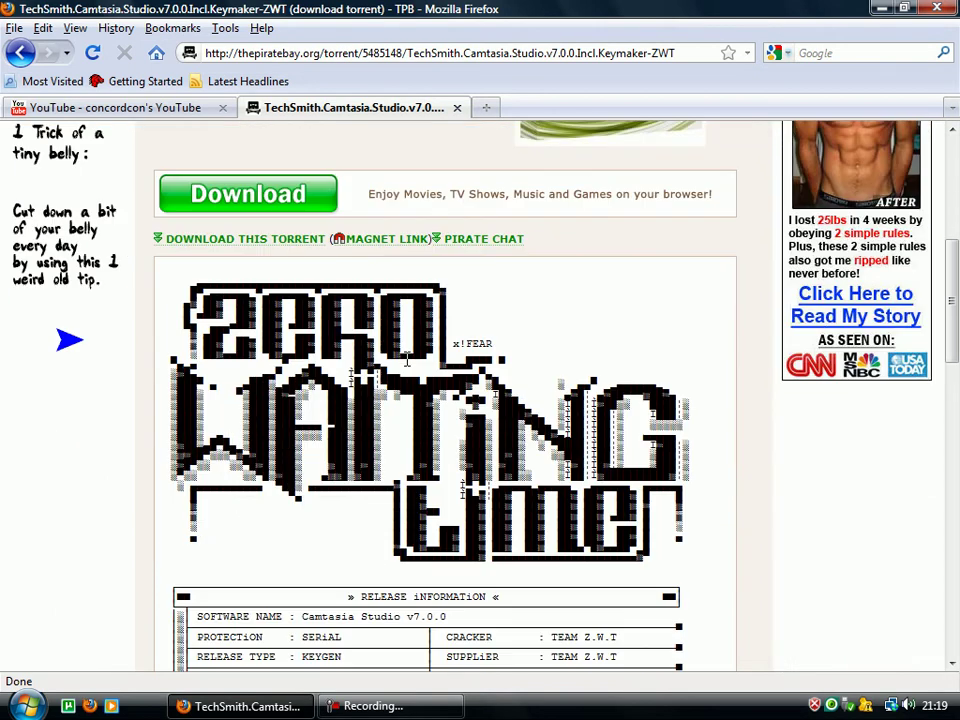
{"action": "scroll", "coordinate": [407, 358], "scroll_direction": "up", "scroll_amount": 7}
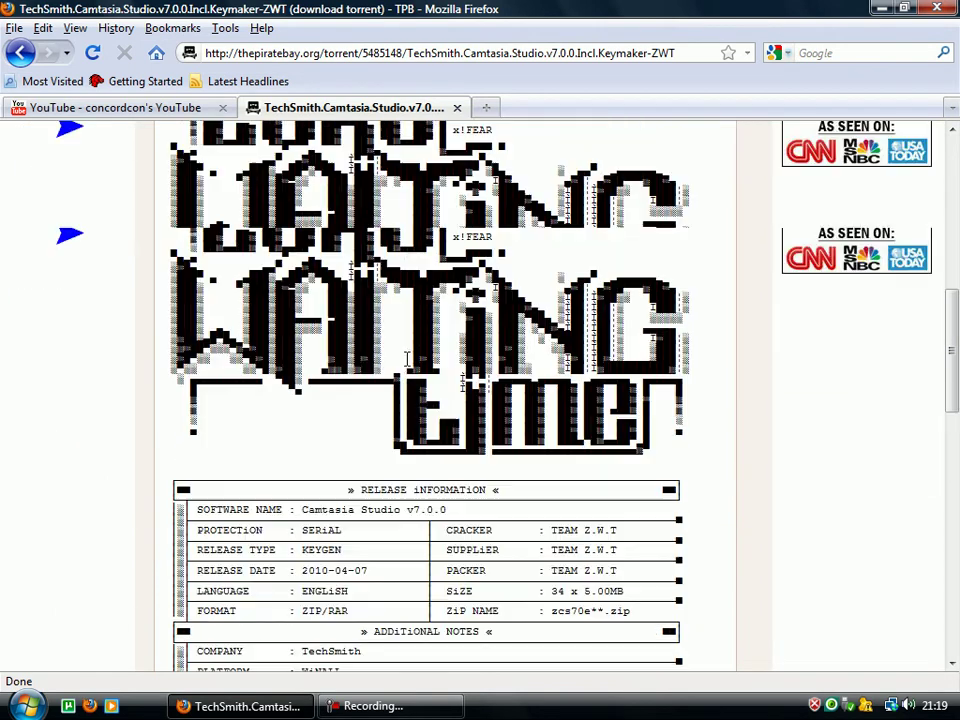
{"action": "scroll", "coordinate": [430, 391], "scroll_direction": "down", "scroll_amount": 10}
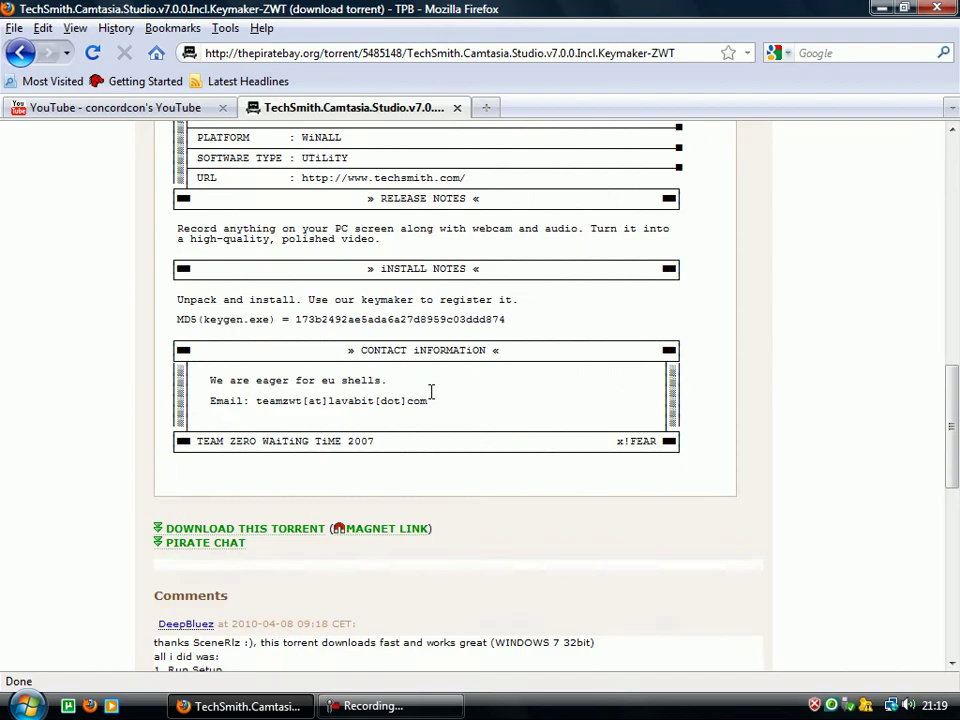
{"action": "scroll", "coordinate": [430, 394], "scroll_direction": "up", "scroll_amount": 15}
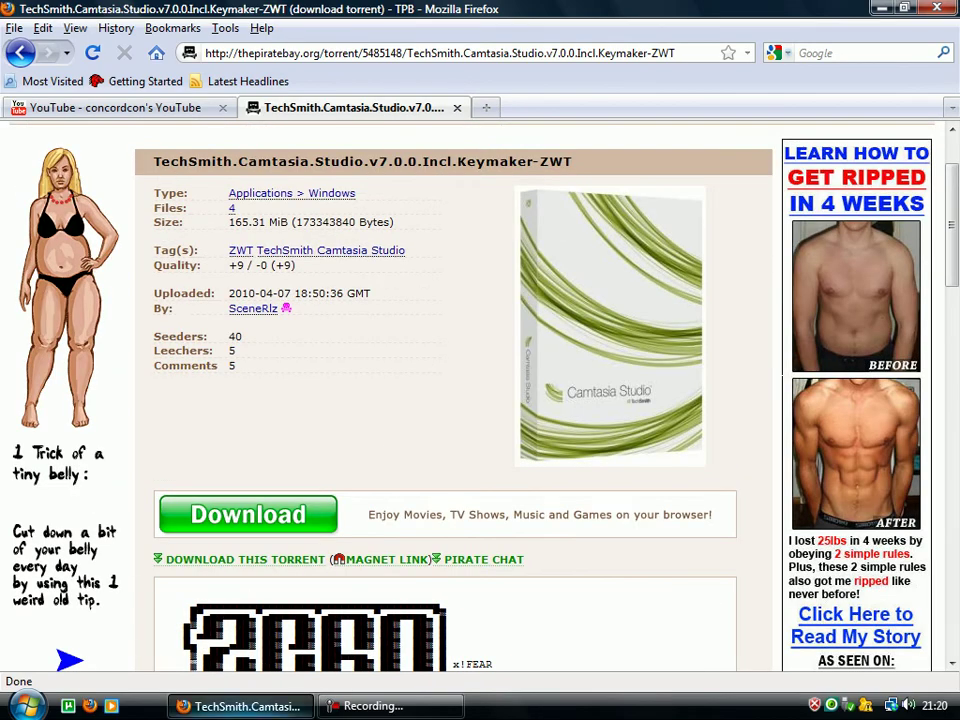
{"action": "left_click", "coordinate": [296, 713]}
- Show and hide the recorder window and Start menu from the taskbar
{"action": "left_click", "coordinate": [413, 709]}
{"action": "left_click", "coordinate": [415, 709]}
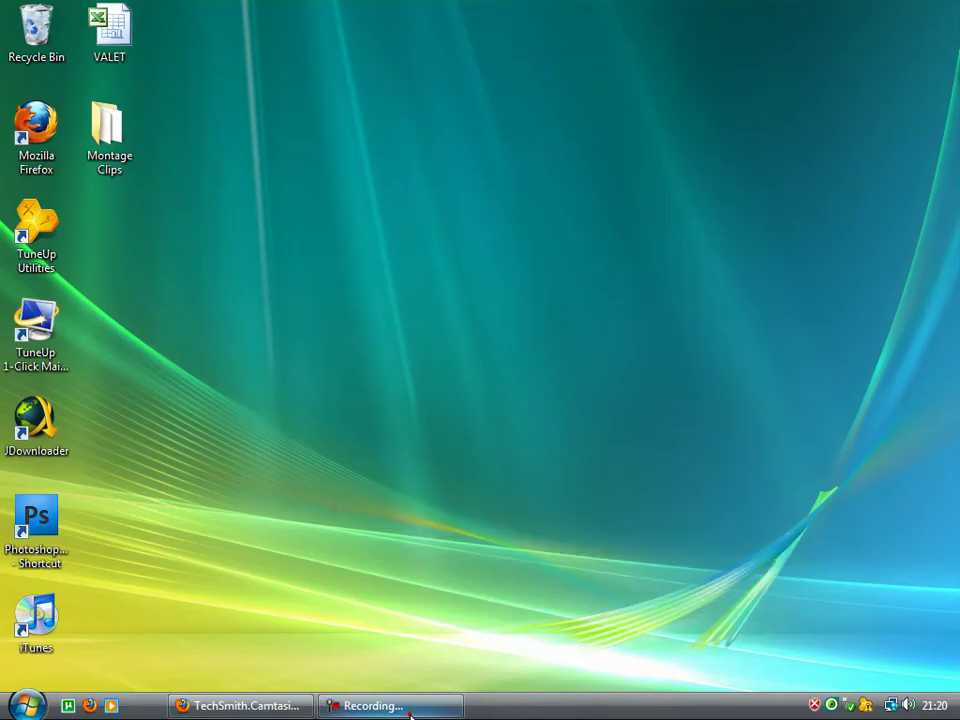
{"action": "key", "text": "super"}
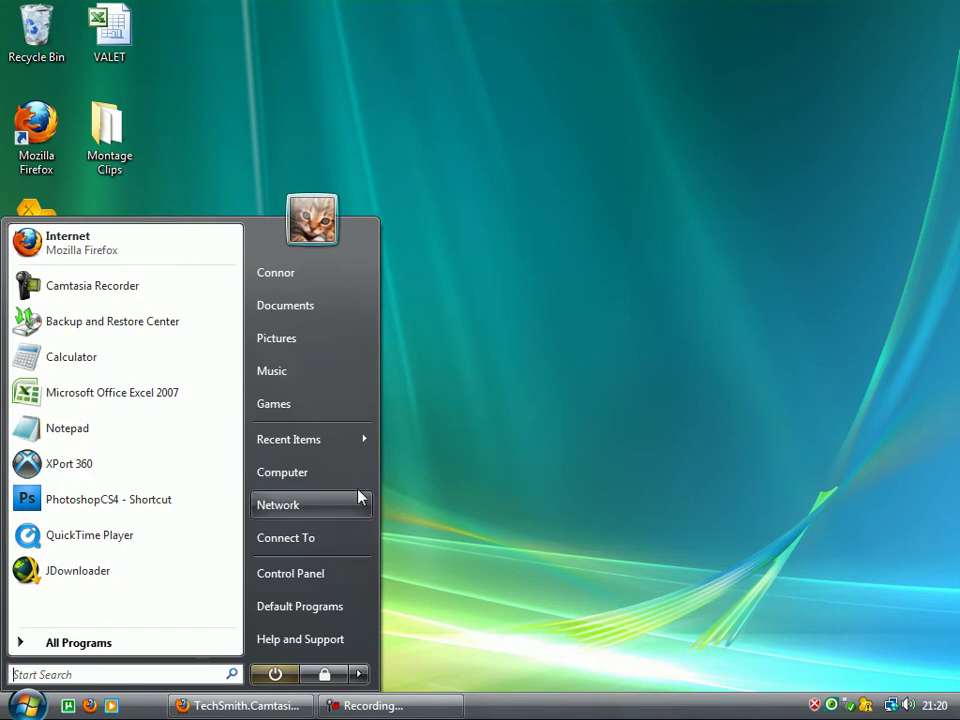
{"action": "left_click", "coordinate": [502, 437]}
{"action": "left_click", "coordinate": [408, 709]}
{"action": "left_click", "coordinate": [408, 709]}
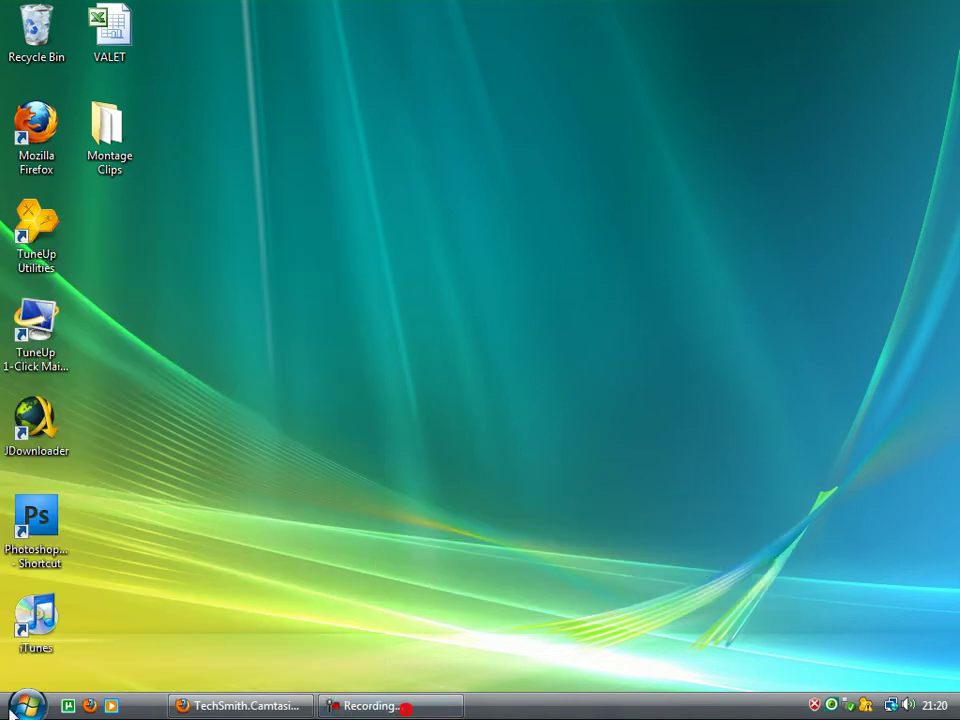
- Go from Start > Documents up to the home folder, into Downloads, and open the TechSmith.Camtasia folder
{"action": "left_click", "coordinate": [27, 707]}
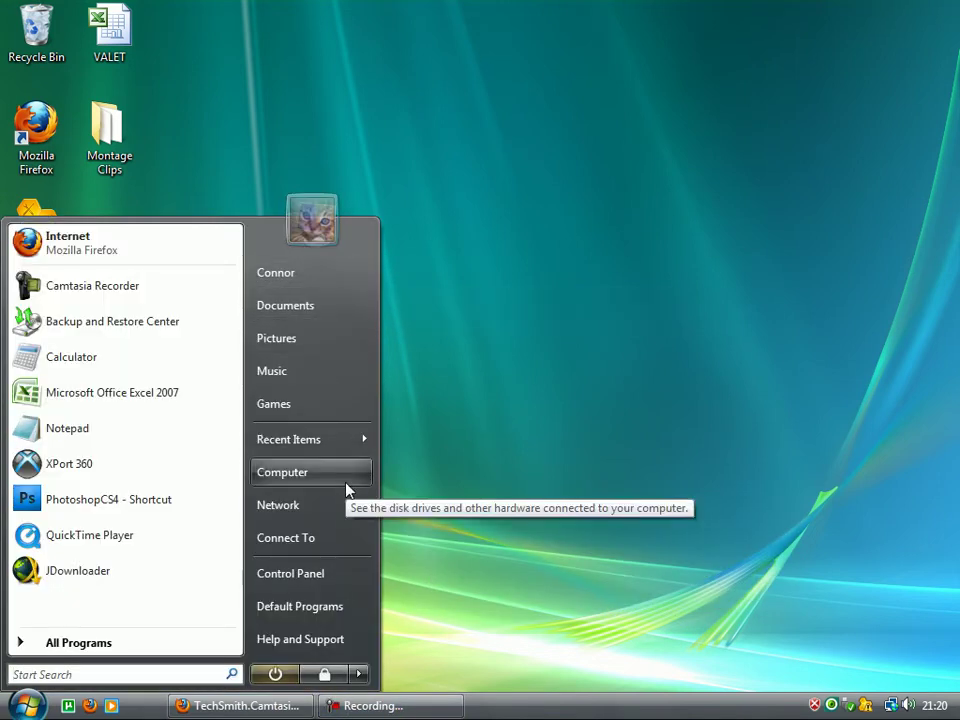
{"action": "left_click", "coordinate": [337, 299]}
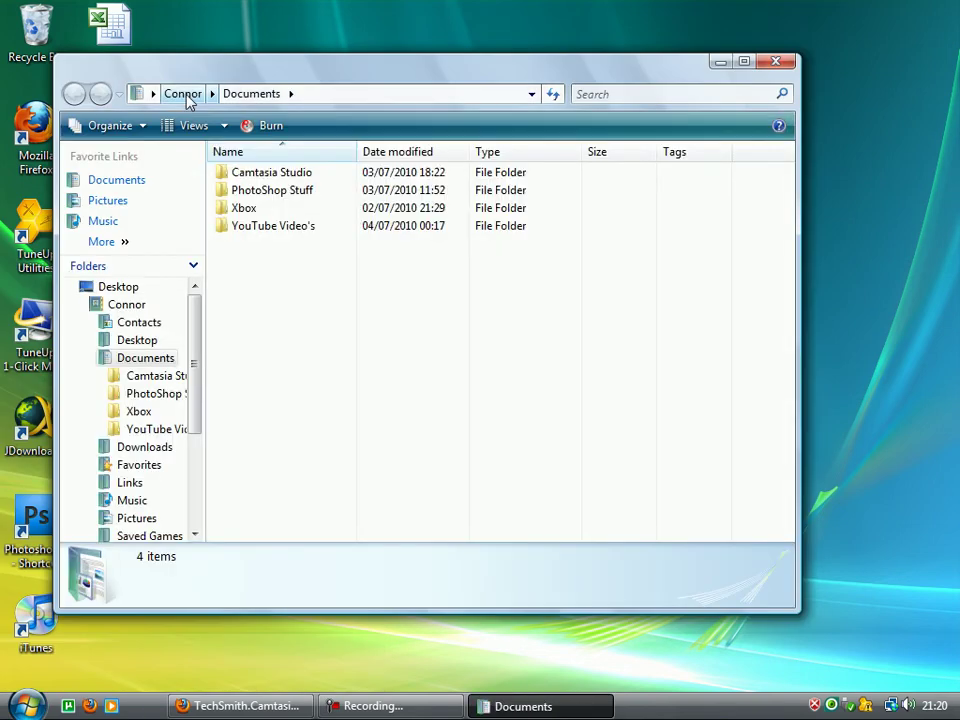
{"action": "left_click", "coordinate": [183, 93]}
{"action": "double_click", "coordinate": [516, 240]}
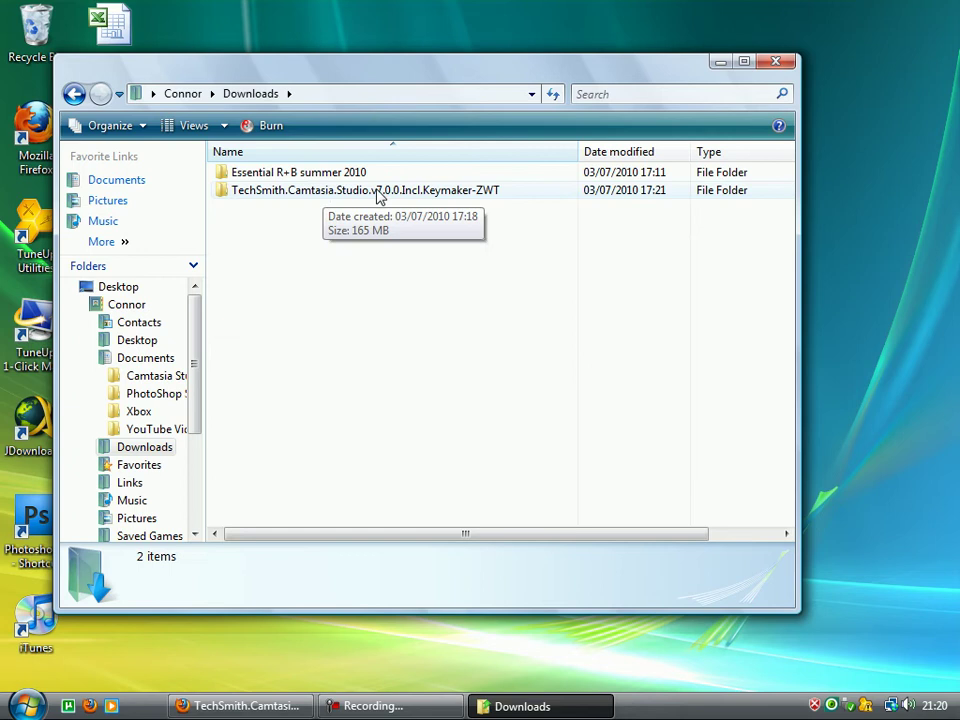
{"action": "double_click", "coordinate": [309, 191]}
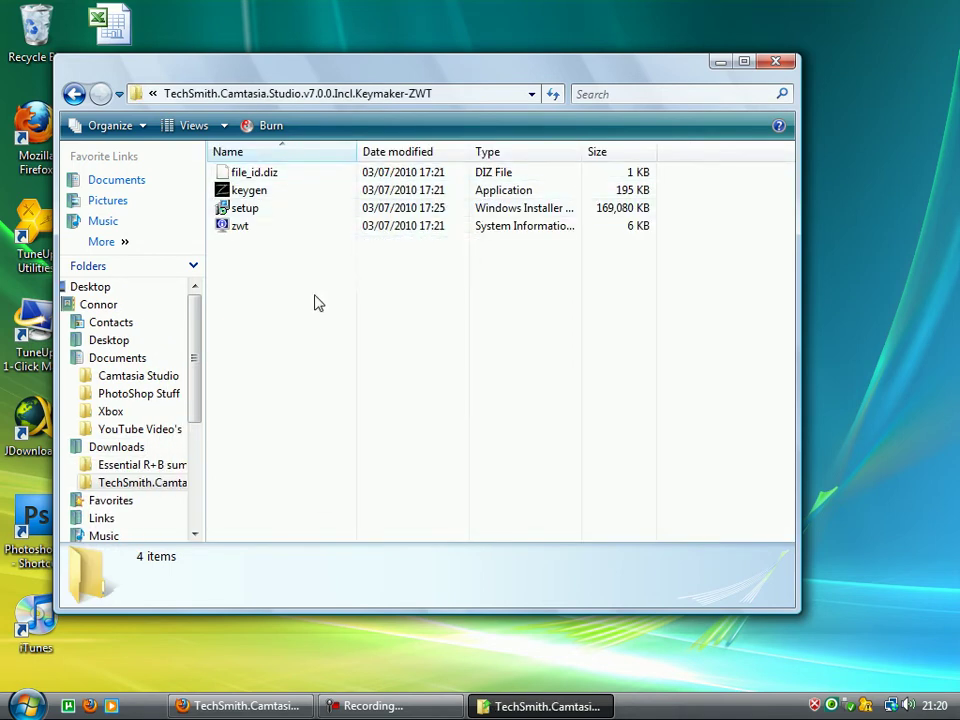
- Launch the keygen and set its License type to Academic License
{"action": "double_click", "coordinate": [328, 190]}
{"action": "left_click", "coordinate": [360, 349]}
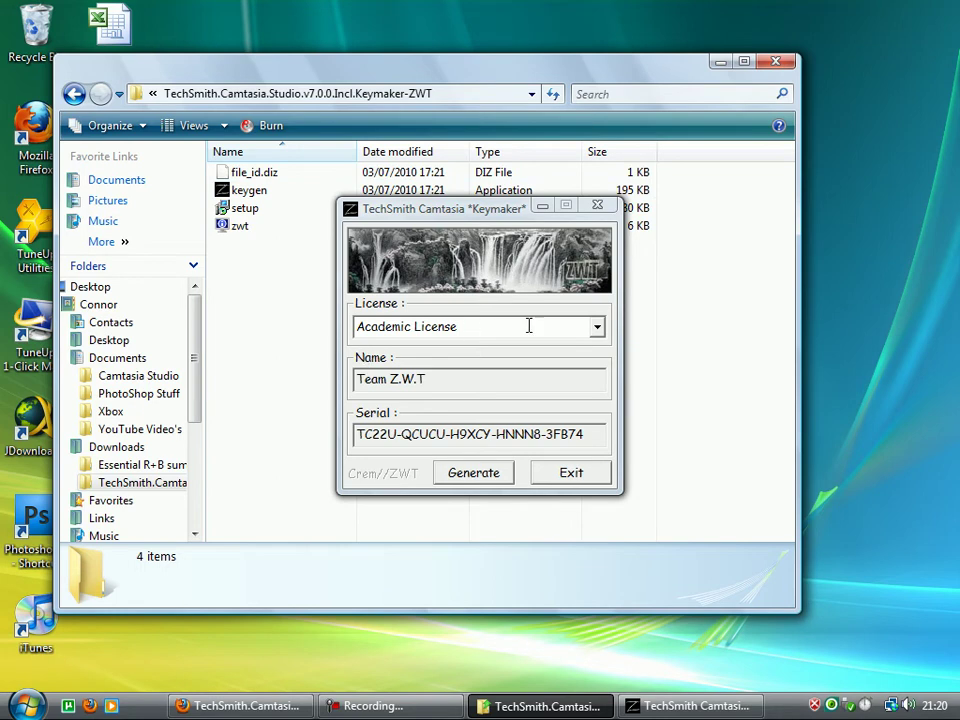
{"action": "left_click", "coordinate": [533, 386]}
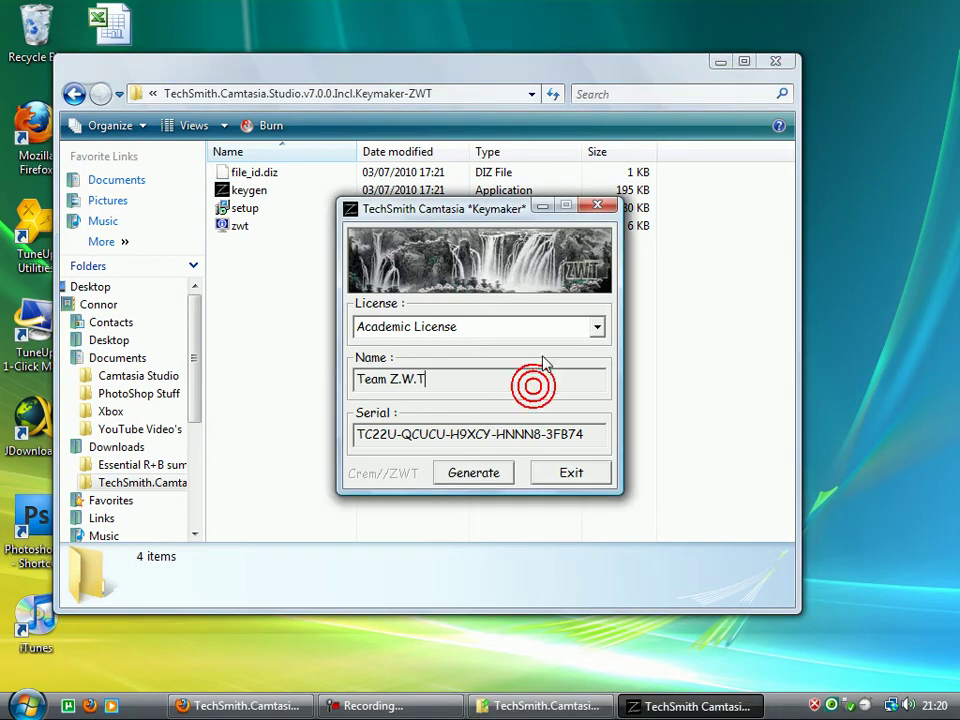
{"action": "left_click", "coordinate": [553, 331]}
{"action": "left_click", "coordinate": [598, 330]}
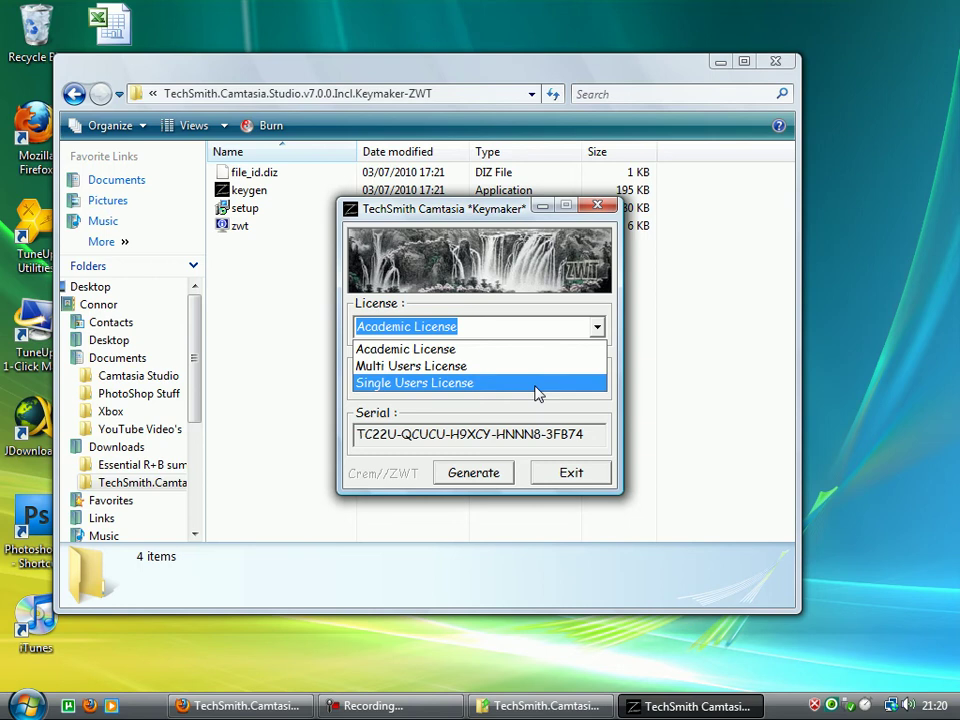
{"action": "left_click", "coordinate": [536, 342]}
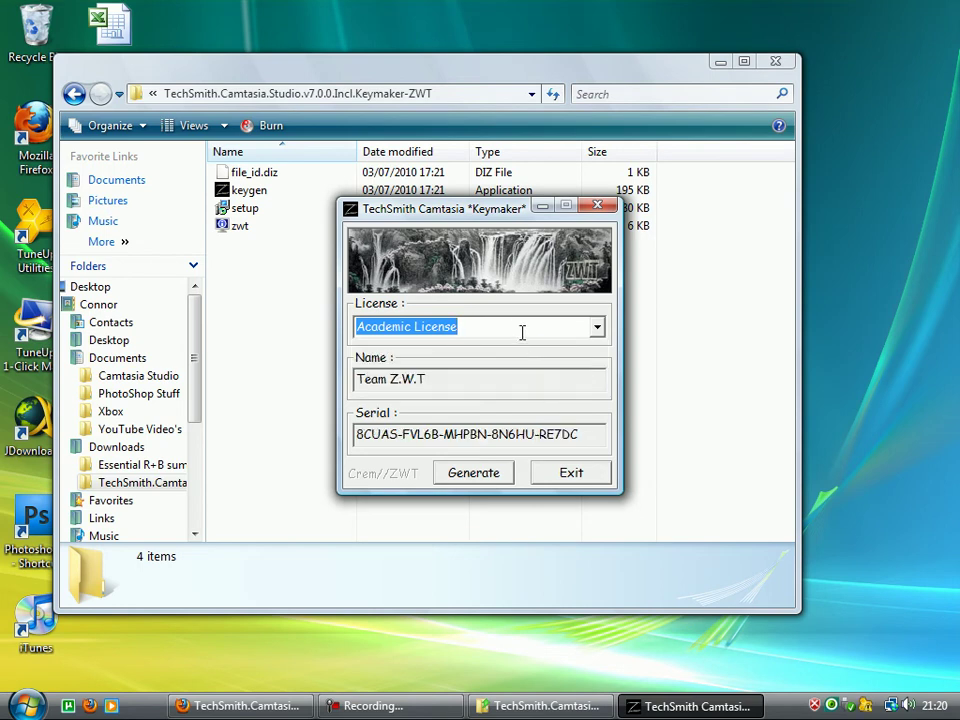
{"action": "left_click", "coordinate": [522, 332]}
{"action": "left_click", "coordinate": [274, 371]}
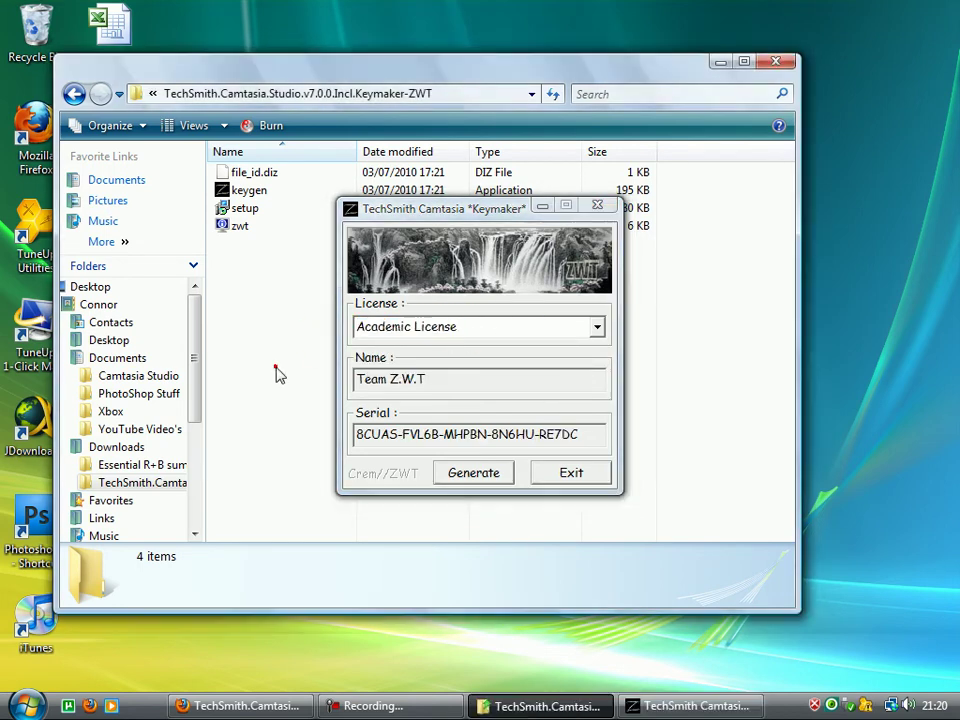
- Generate new serials and select the registration name
{"action": "left_click", "coordinate": [491, 481]}
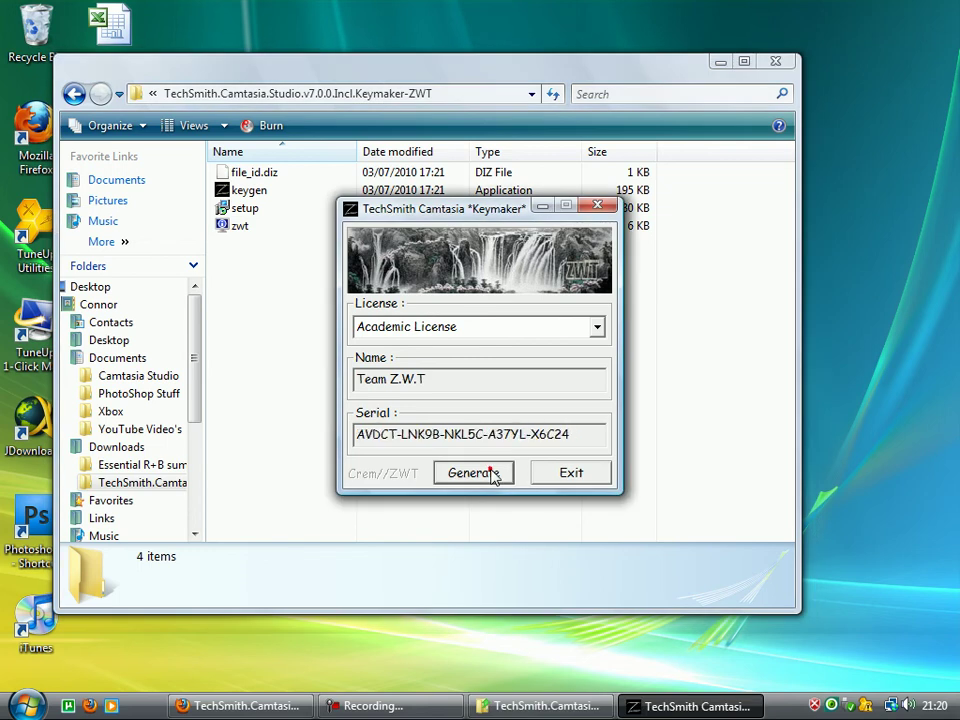
{"action": "left_click", "coordinate": [491, 481]}
{"action": "left_click_drag", "start_coordinate": [441, 378], "coordinate": [328, 376]}
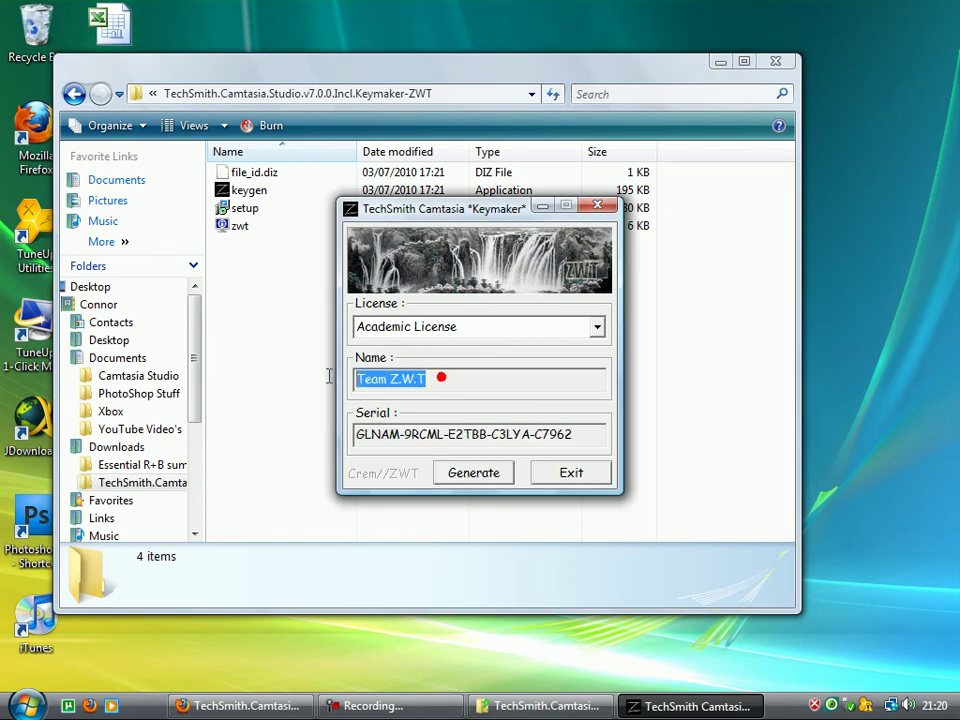
{"action": "right_click", "coordinate": [393, 377]}
{"action": "left_click", "coordinate": [440, 434]}
- Select and copy the generated serial, then exit the keymaker
{"action": "left_click", "coordinate": [493, 378]}
{"action": "left_click", "coordinate": [577, 433]}
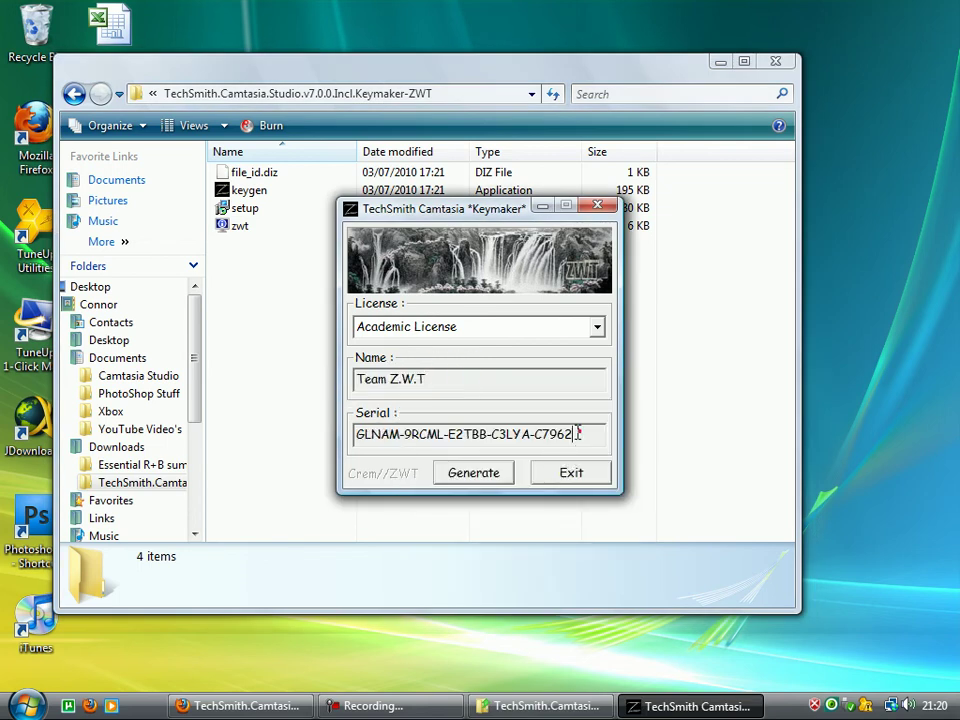
{"action": "double_click", "coordinate": [577, 433]}
{"action": "right_click", "coordinate": [405, 437]}
{"action": "left_click", "coordinate": [372, 400]}
{"action": "left_click", "coordinate": [566, 474]}
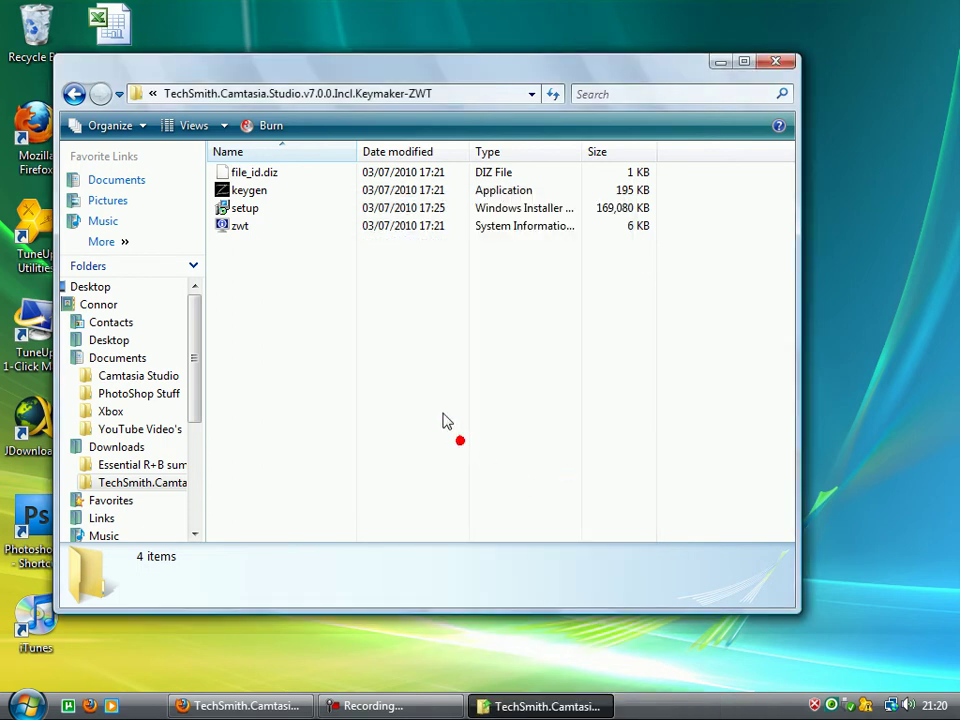
- Go back to Downloads and close the Explorer window
{"action": "left_click", "coordinate": [73, 94]}
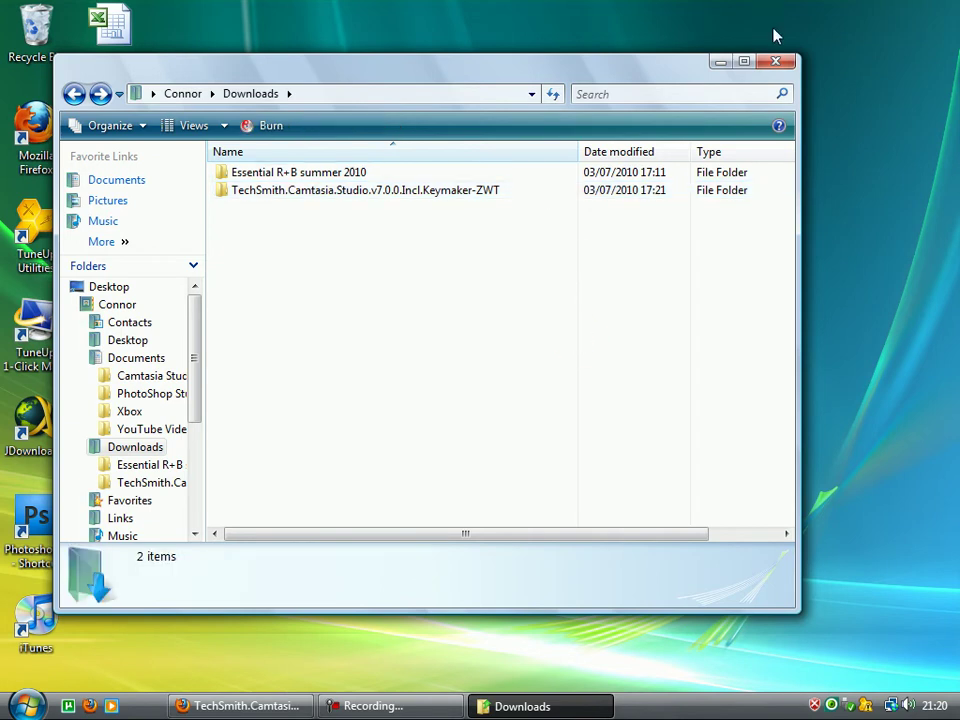
{"action": "left_click", "coordinate": [777, 61]}
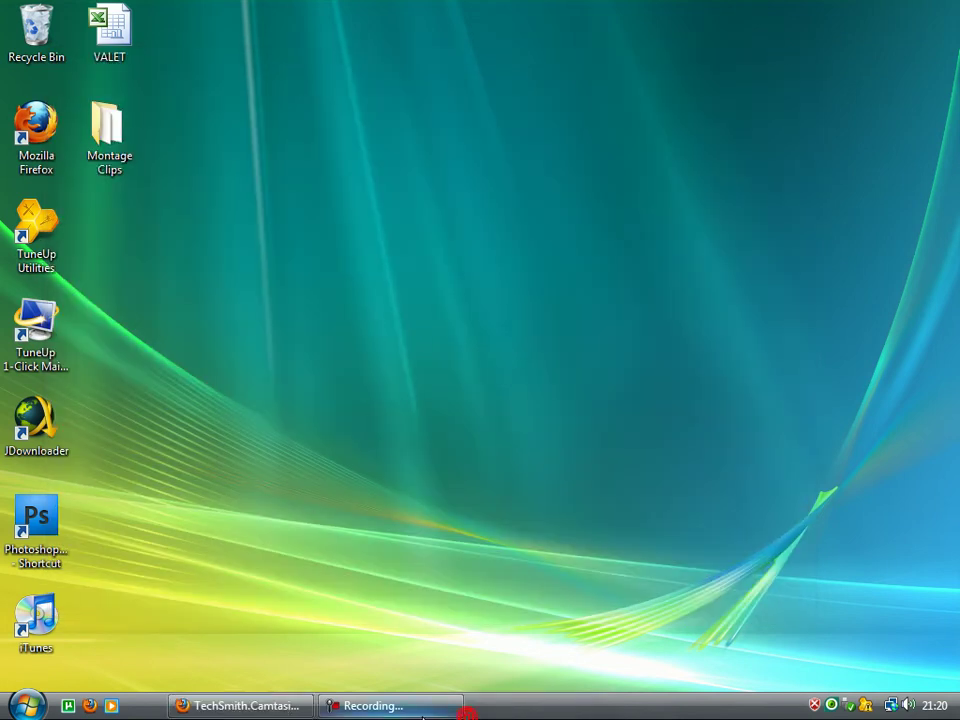
{"action": "left_click", "coordinate": [373, 705]}
{"action": "left_click", "coordinate": [373, 705]}
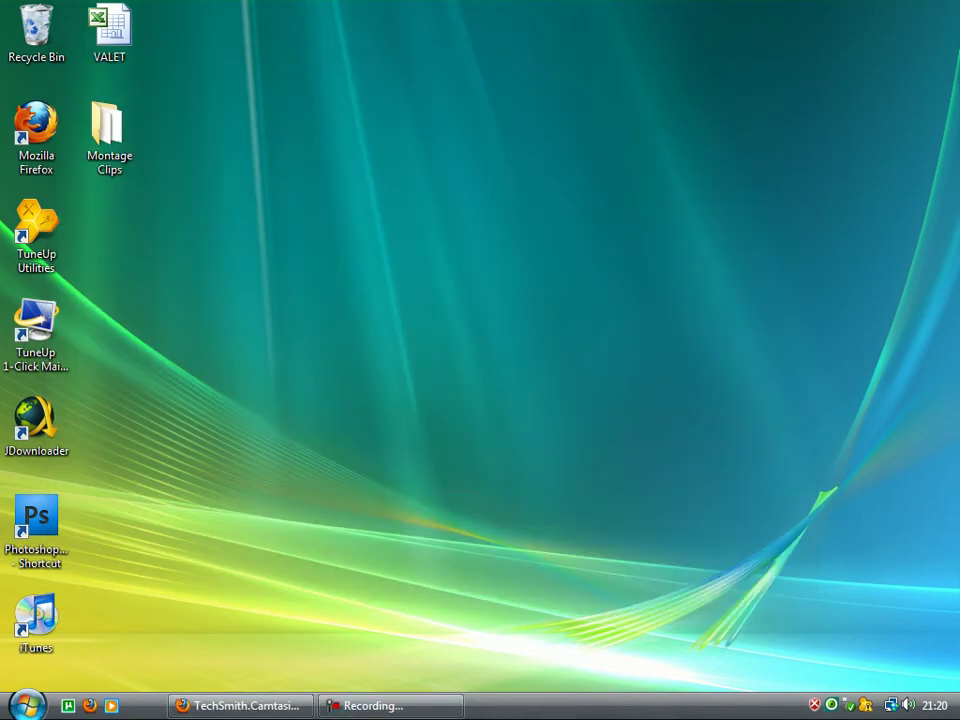
- Launch Camtasia Studio from Start > All Programs > Camtasia Studio 7, then bring Firefox forward
{"action": "left_click", "coordinate": [25, 705]}
{"action": "left_click", "coordinate": [112, 648]}
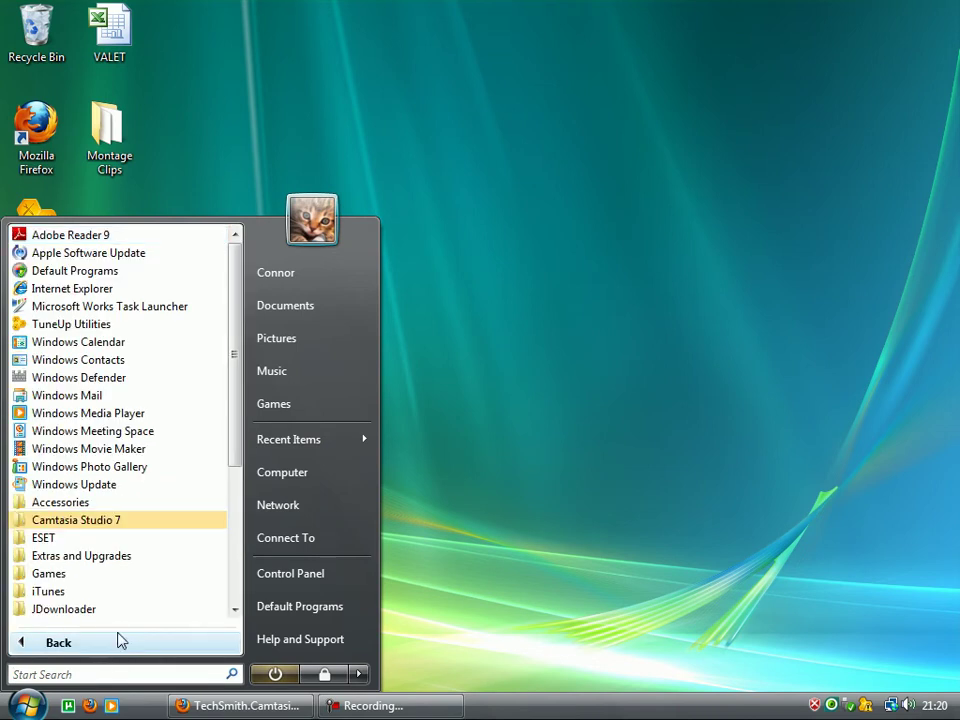
{"action": "left_click", "coordinate": [107, 530]}
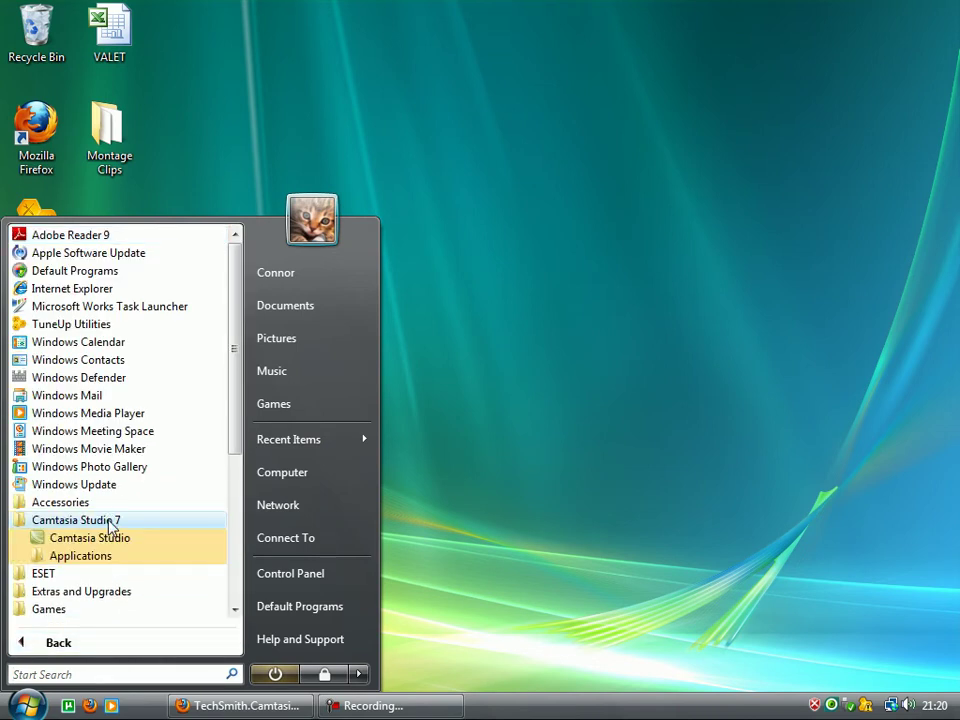
{"action": "left_click", "coordinate": [108, 540]}
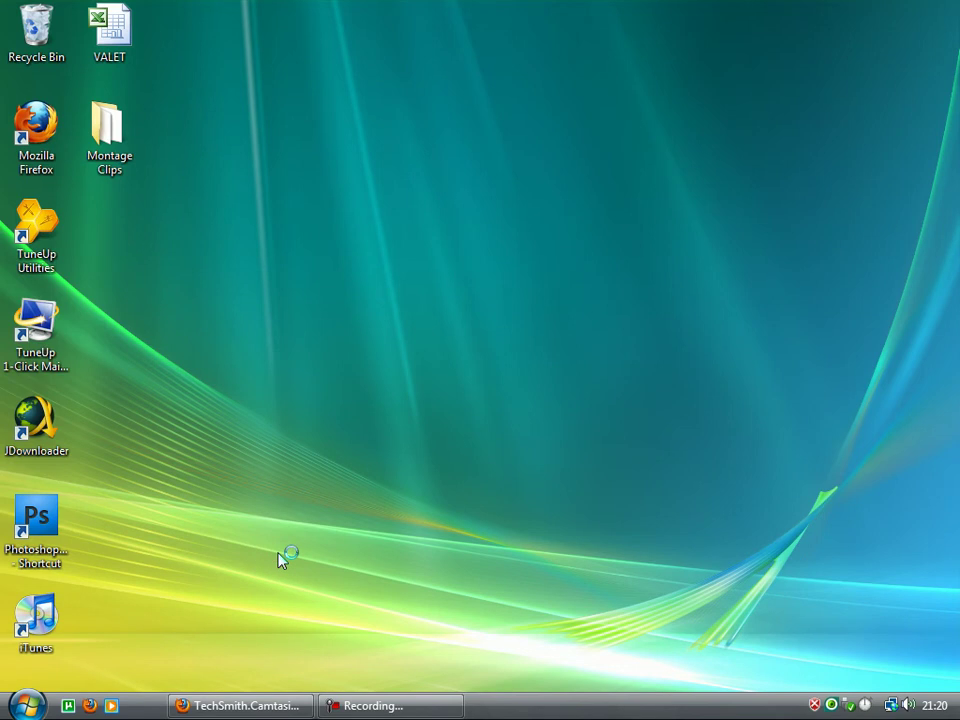
{"action": "left_click", "coordinate": [385, 706]}
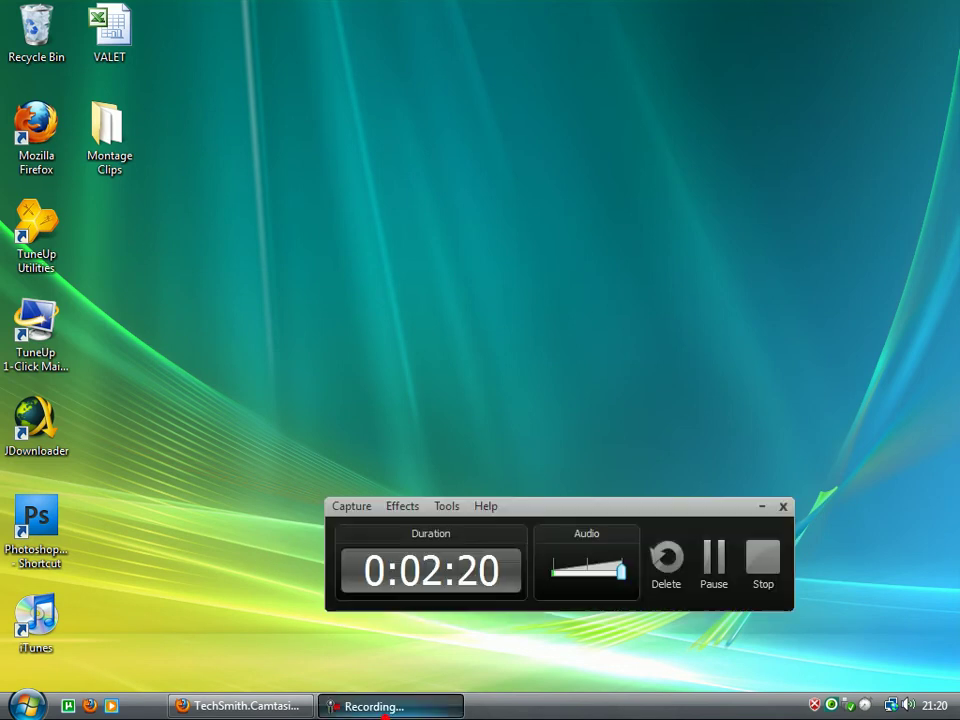
{"action": "left_click", "coordinate": [385, 706]}
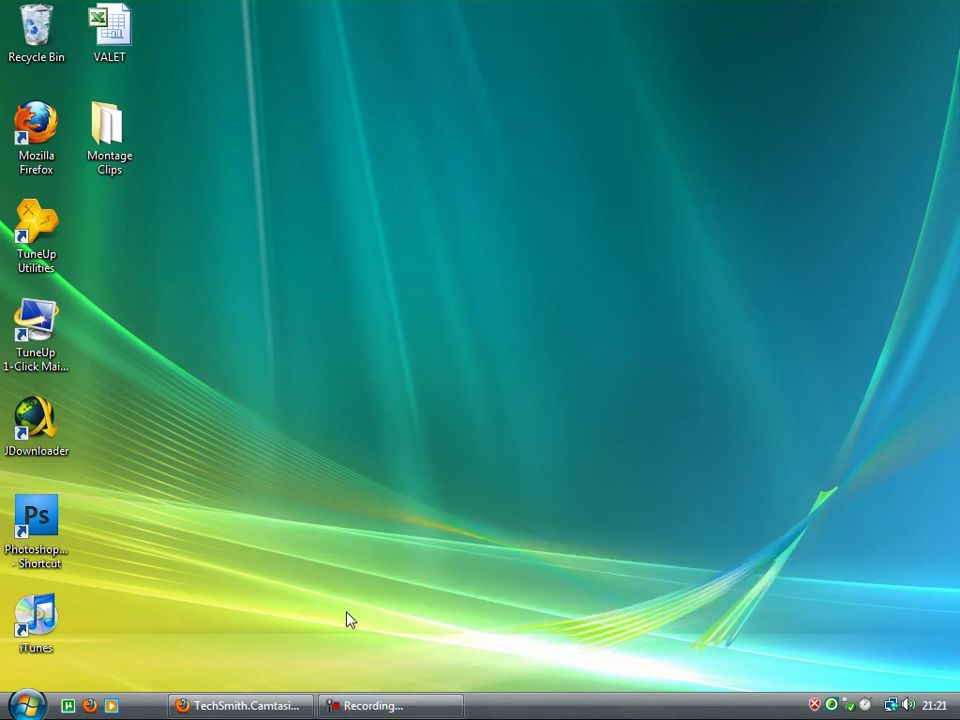
{"action": "left_click", "coordinate": [250, 706]}
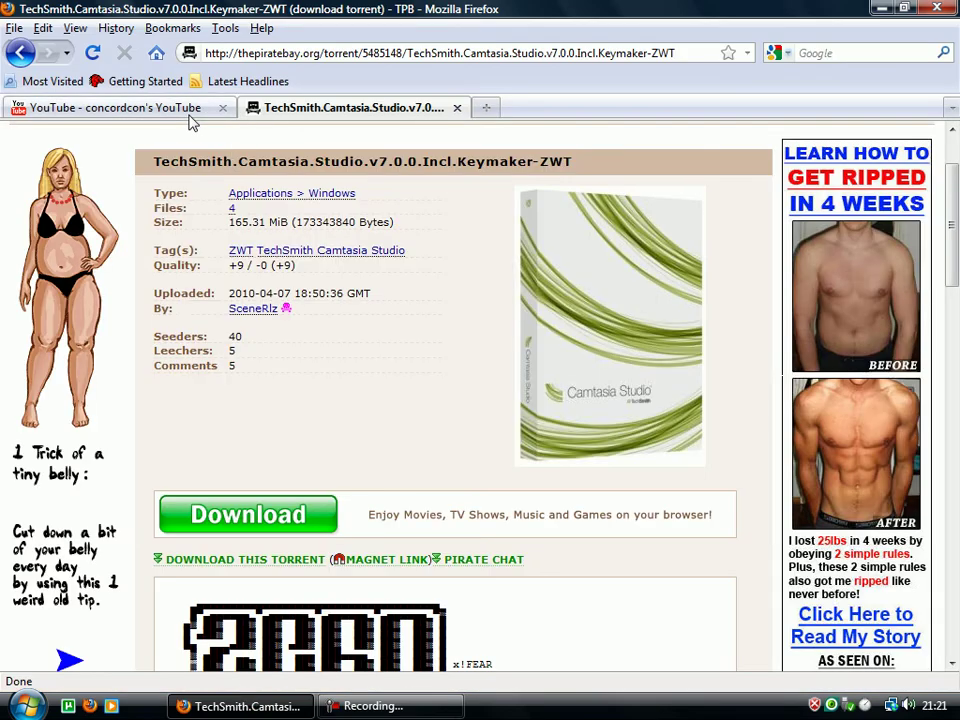
{"action": "left_click", "coordinate": [488, 108]}
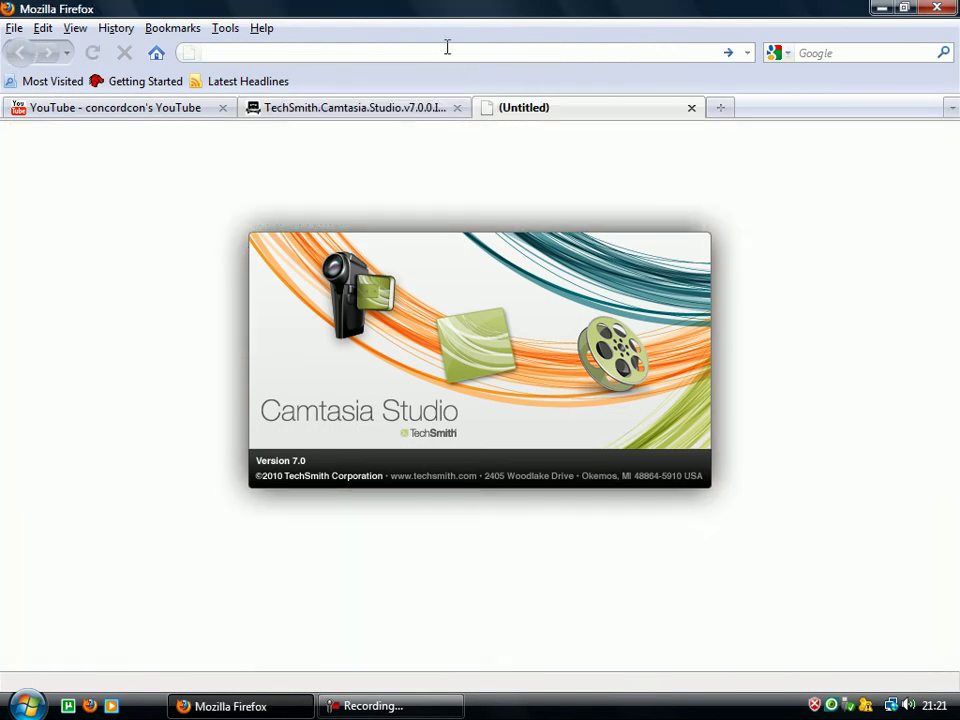
{"action": "type", "text": "utorren"}
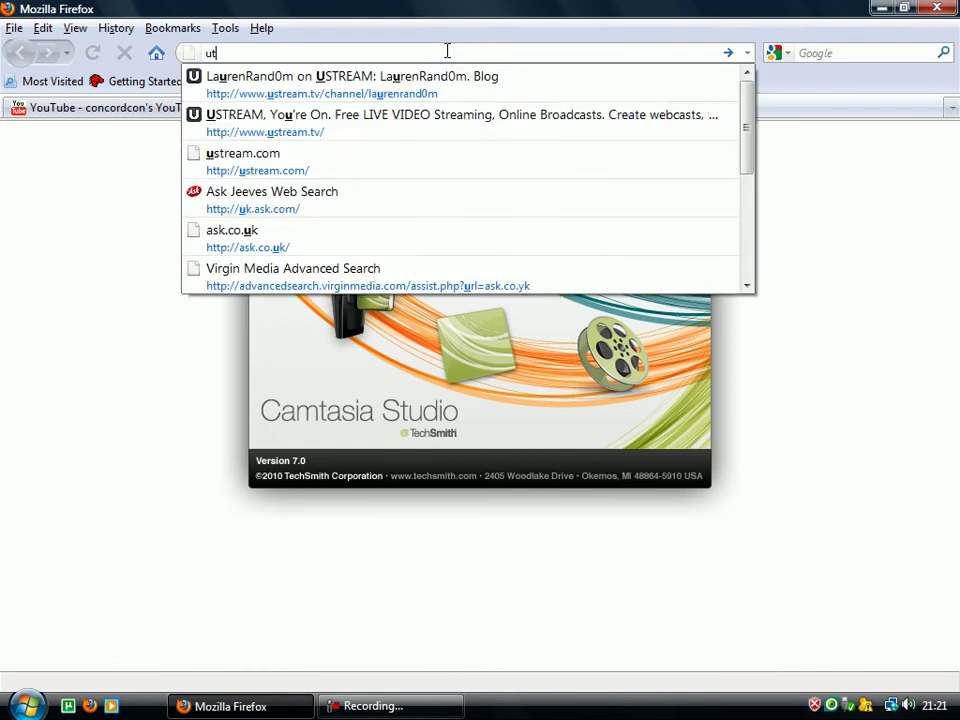
{"action": "key", "text": "Down"}
{"action": "key", "text": "Down"}
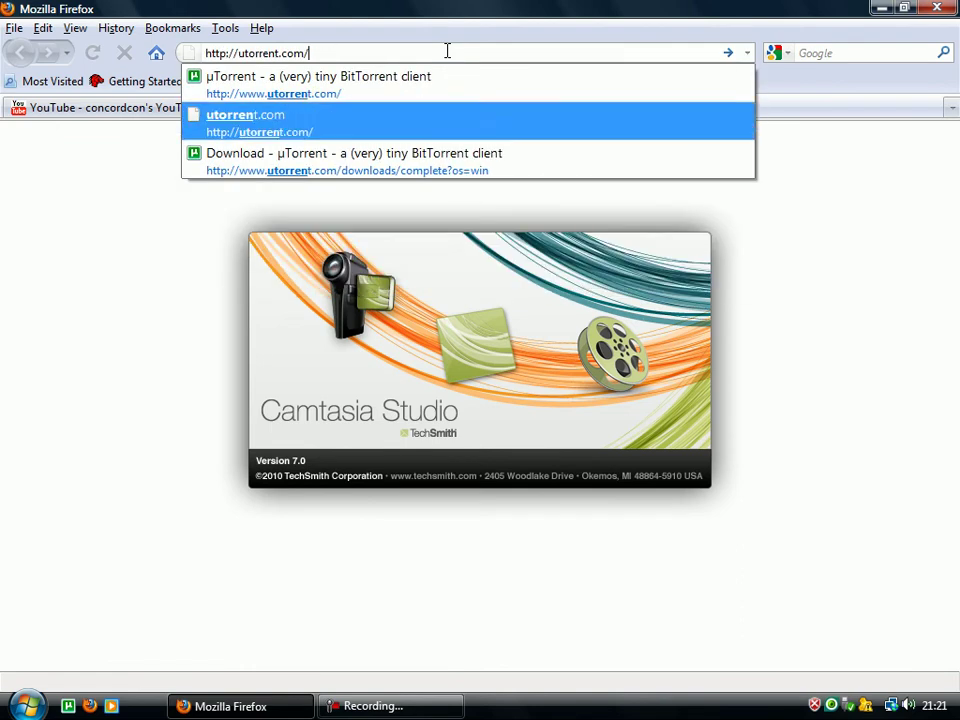
{"action": "key", "text": "Return"}
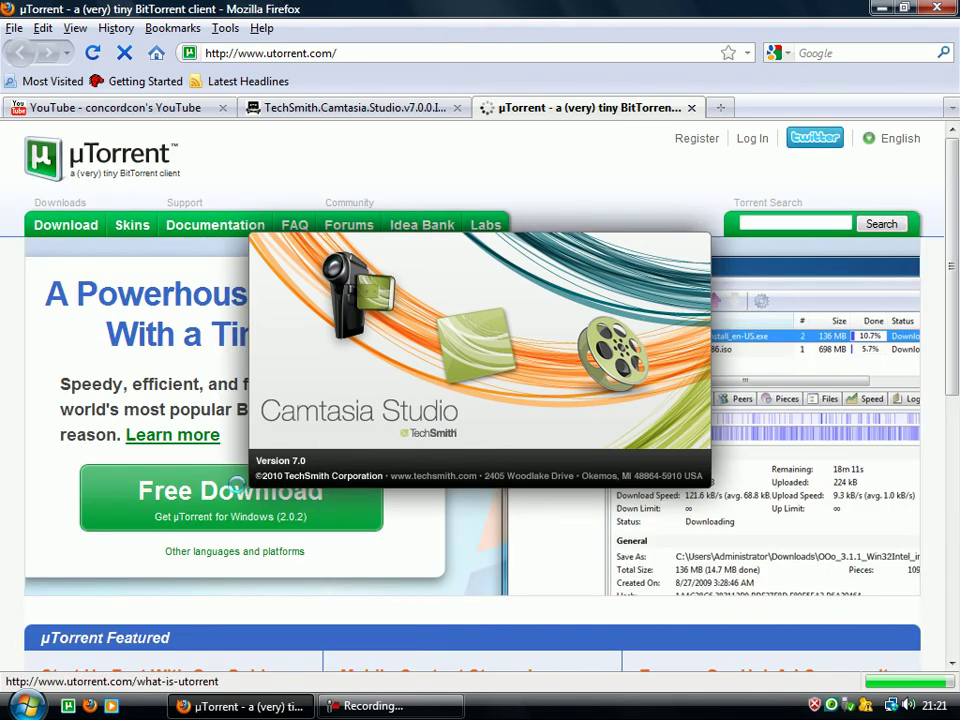
{"action": "left_click", "coordinate": [227, 496]}
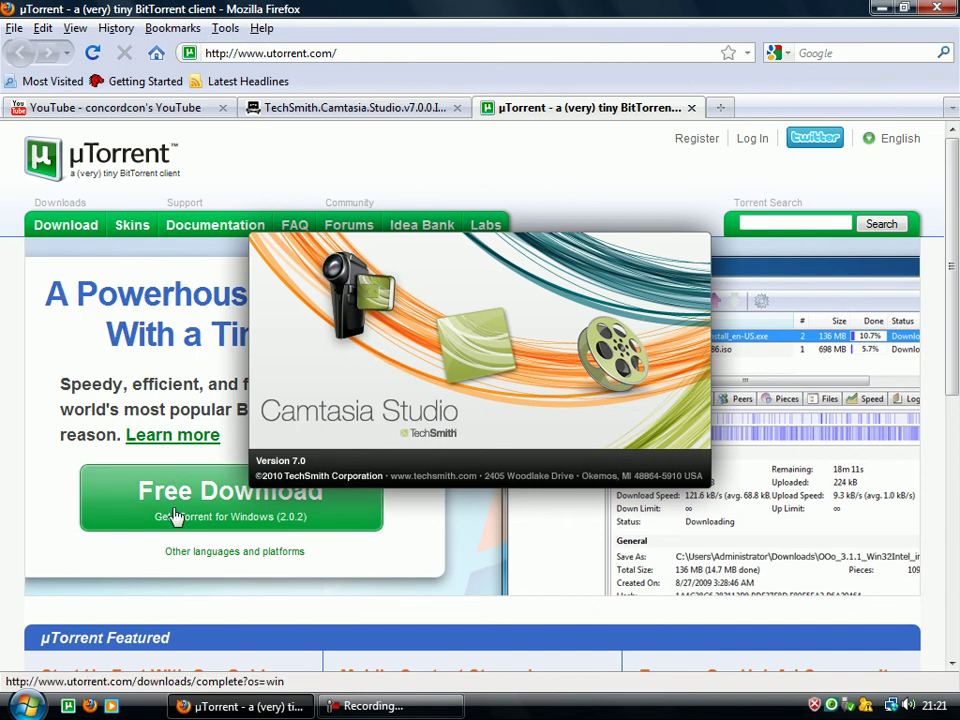
{"action": "left_click", "coordinate": [691, 107]}
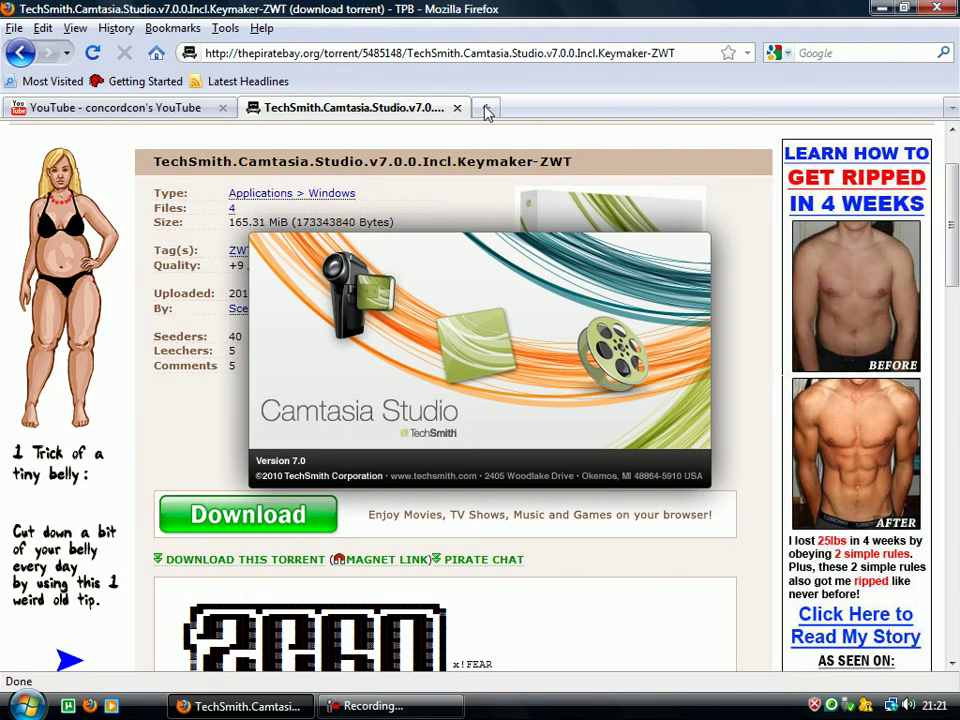
{"action": "left_click", "coordinate": [385, 707]}
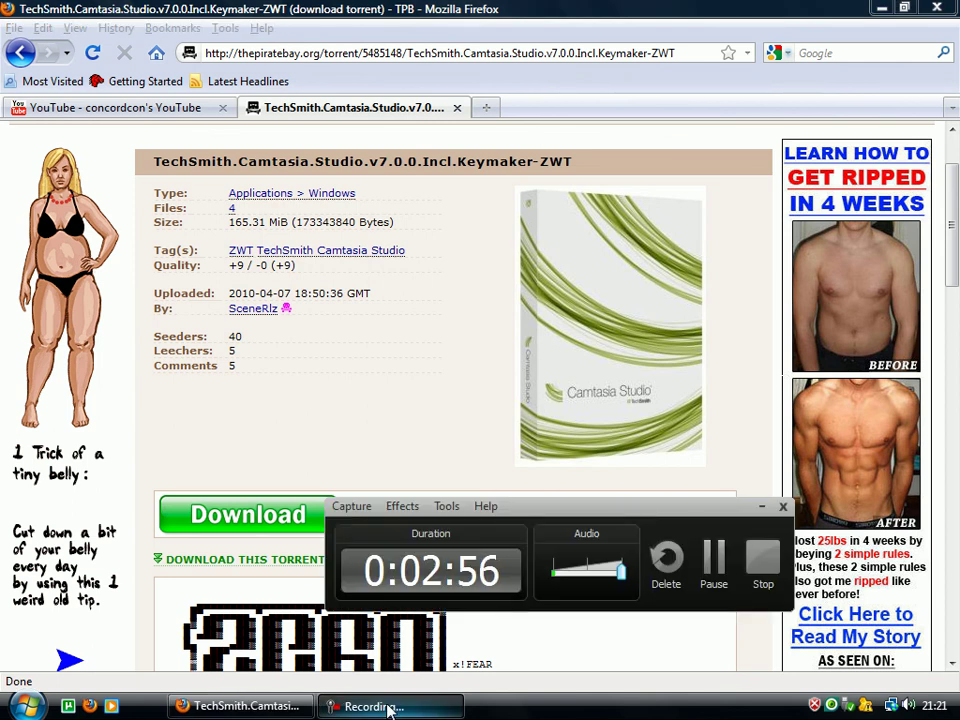
{"action": "left_click", "coordinate": [388, 707]}
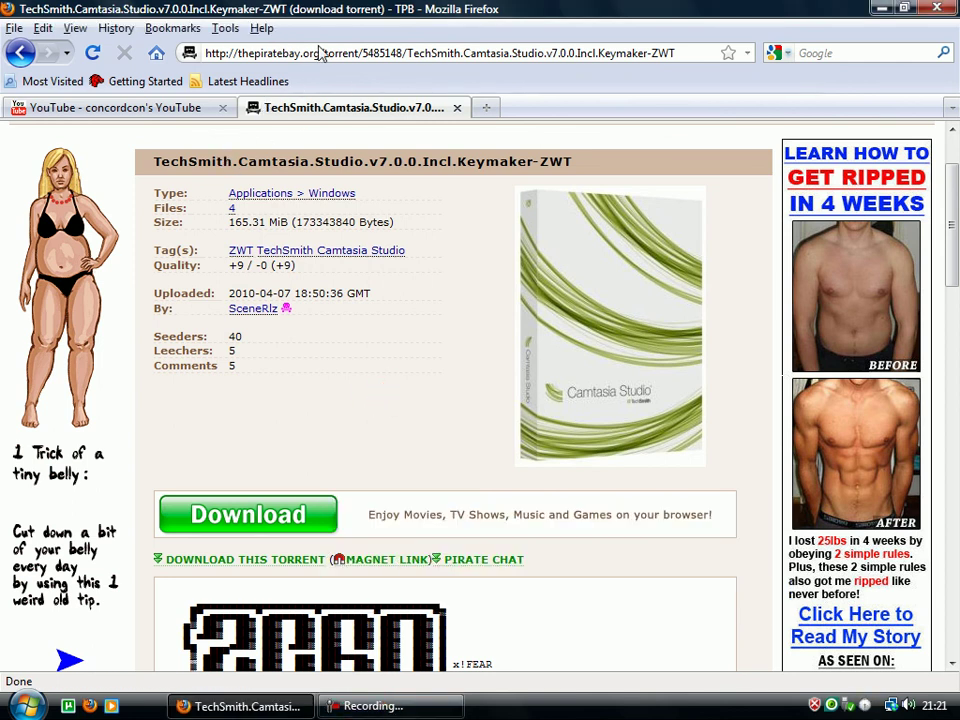
{"action": "left_click", "coordinate": [484, 109]}
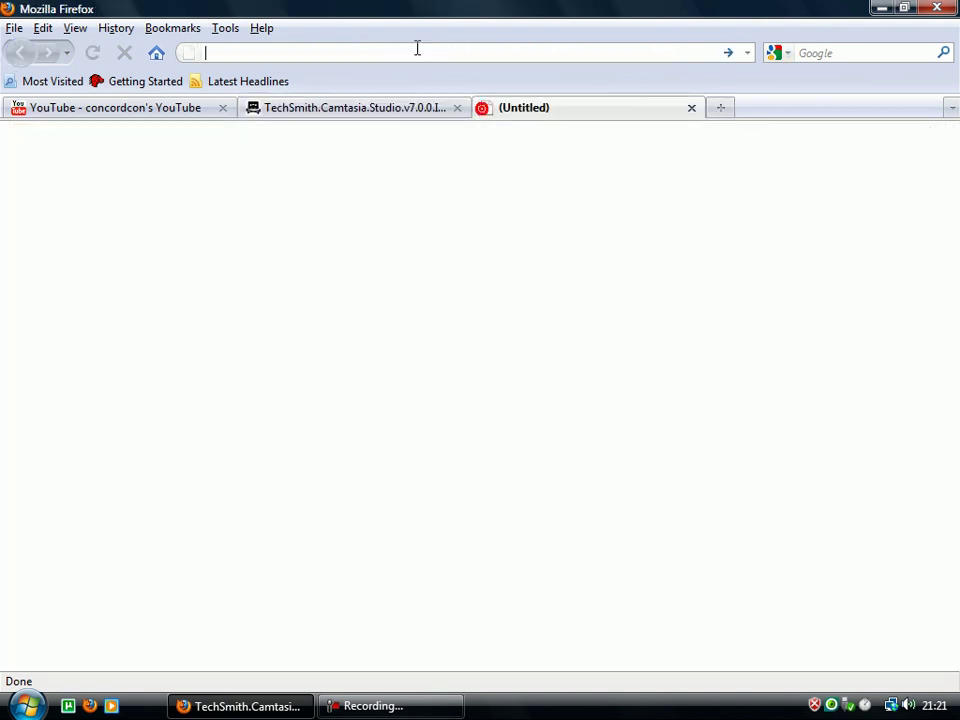
{"action": "left_click", "coordinate": [691, 108]}
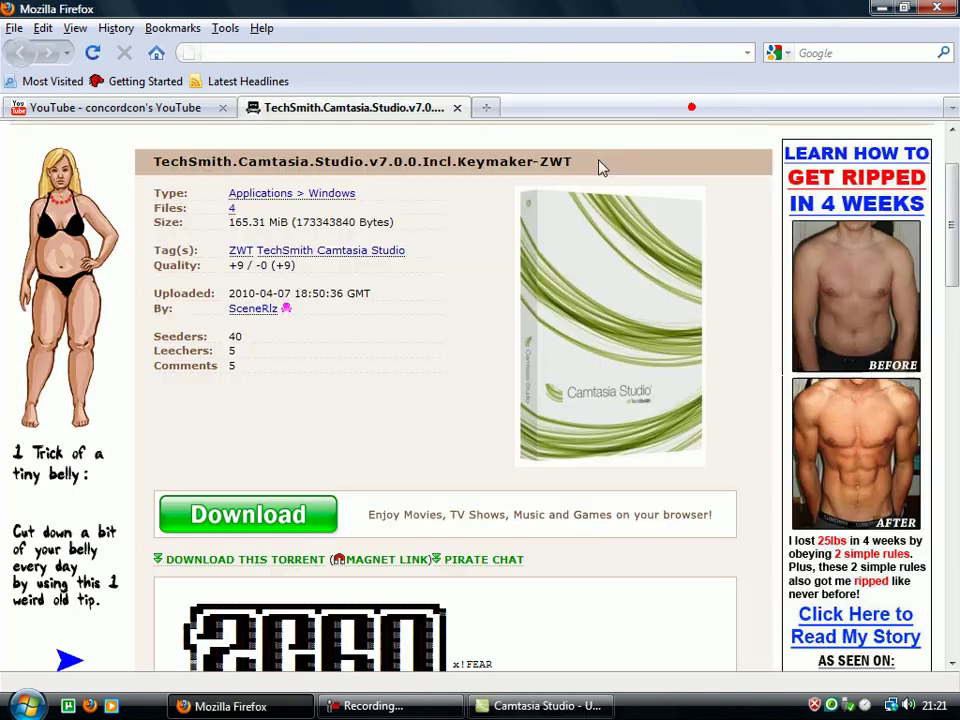
- Bring Camtasia Studio forward, close the Welcome dialog to view the empty timeline, then quit
{"action": "left_click", "coordinate": [590, 707]}
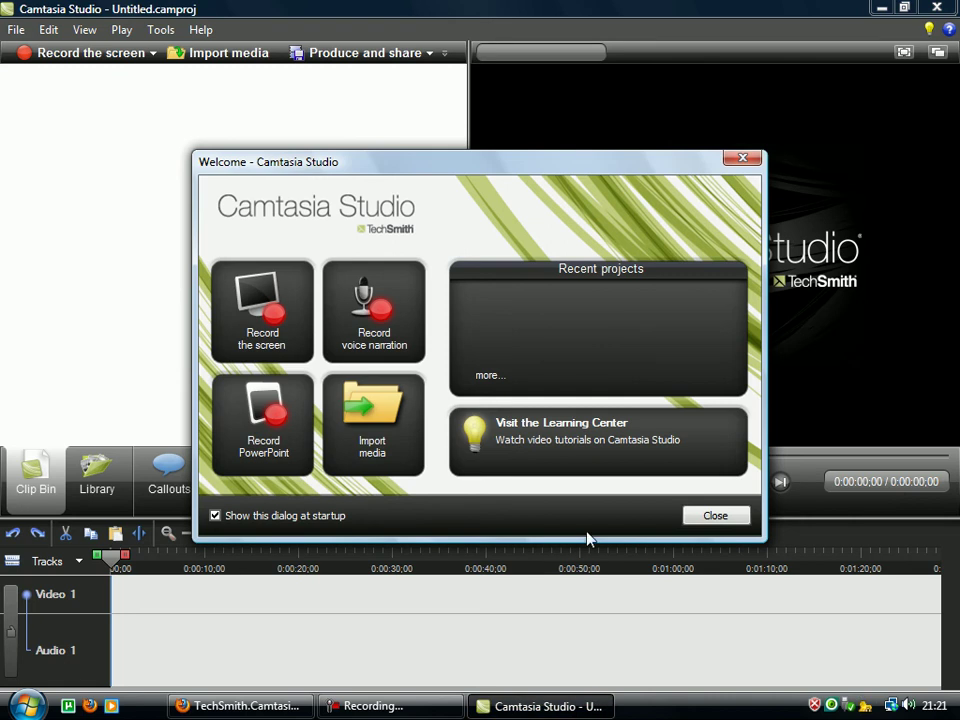
{"action": "left_click", "coordinate": [716, 516]}
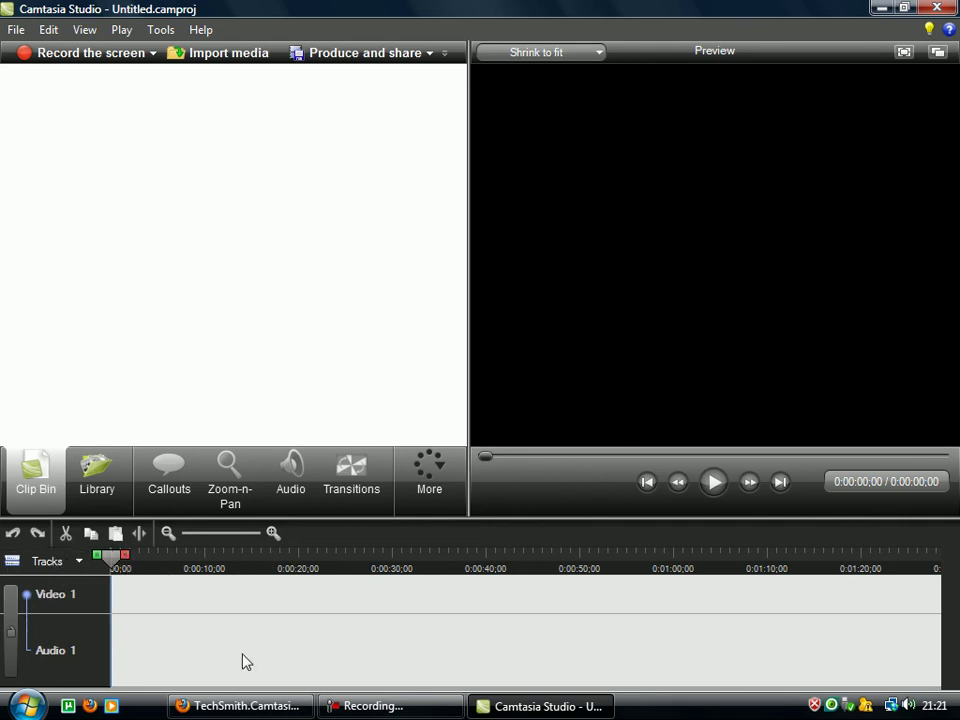
{"action": "left_click", "coordinate": [936, 8]}
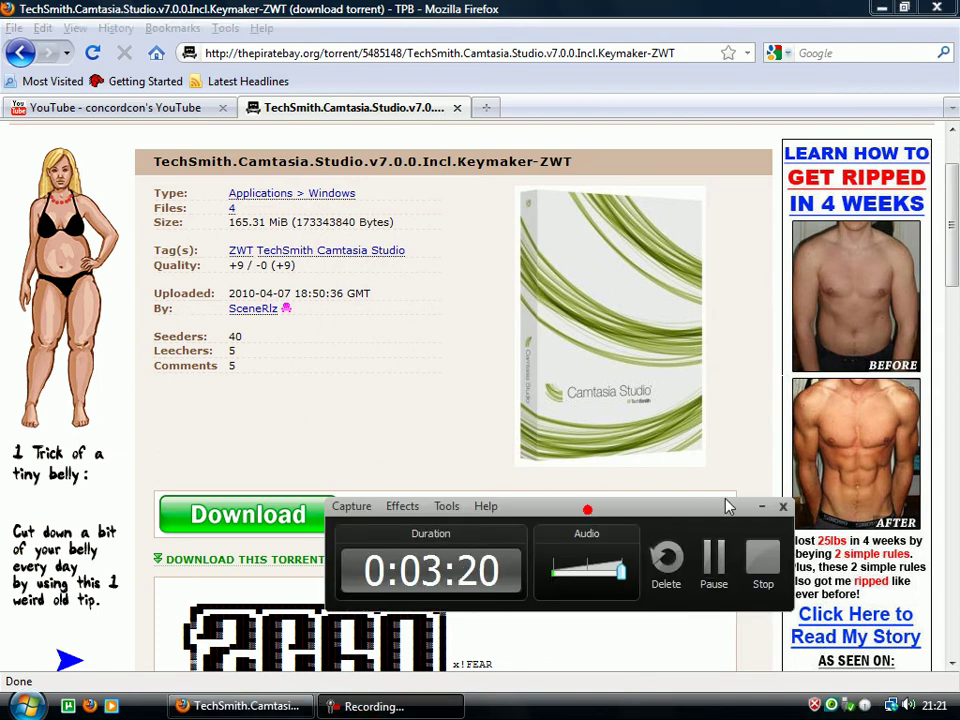
- Minimize the recorder panel and Firefox, then restore the Recording controls from the taskbar
{"action": "left_click", "coordinate": [762, 507]}
{"action": "left_click", "coordinate": [881, 7]}
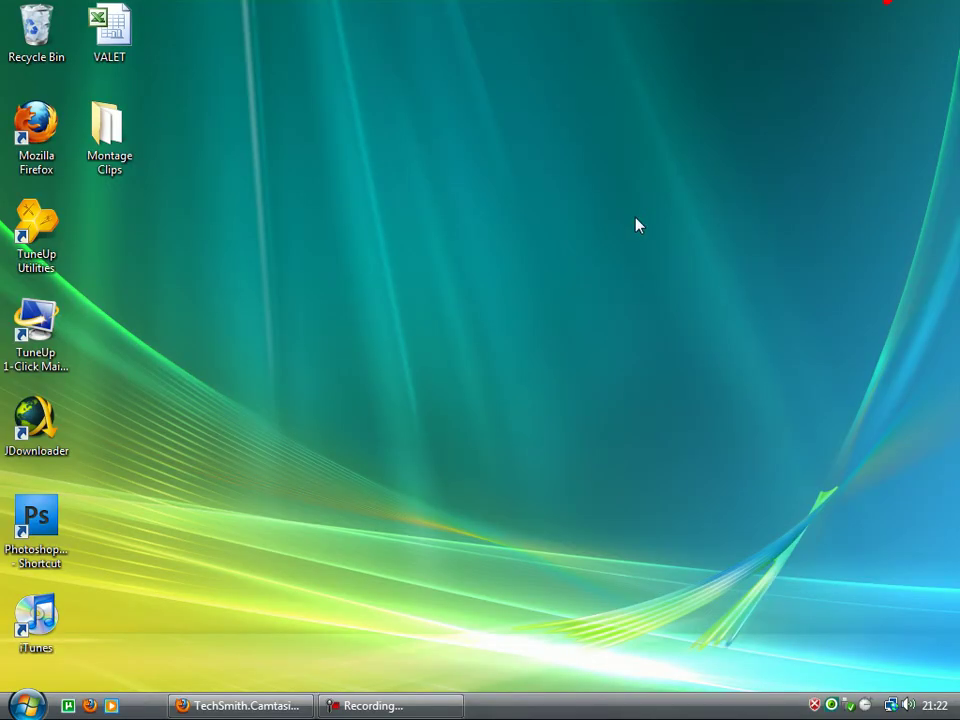
{"action": "left_click", "coordinate": [416, 712]}
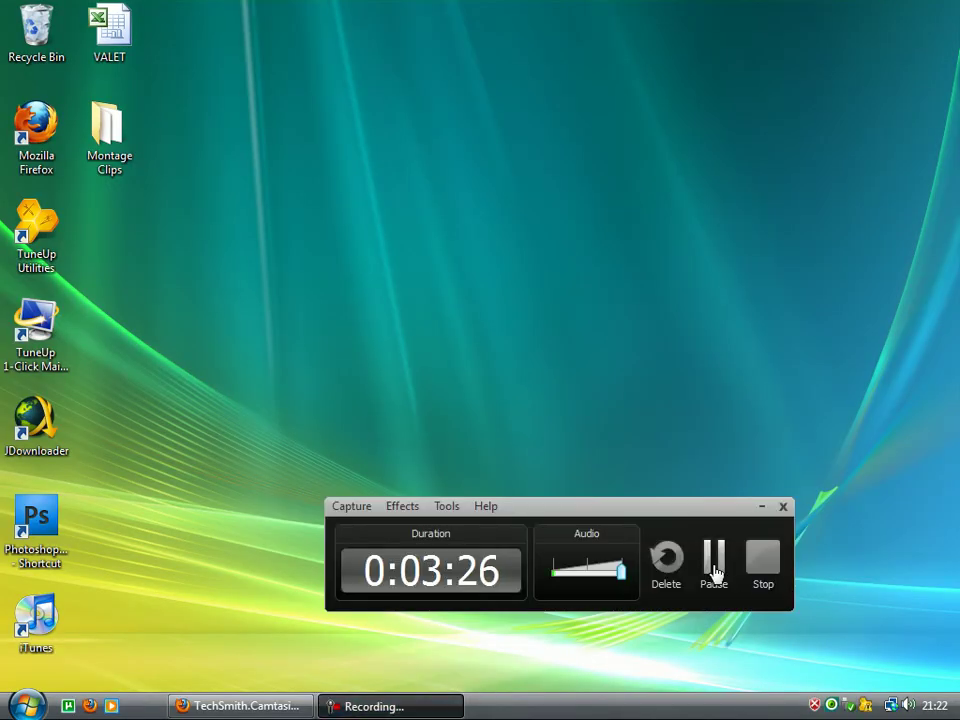